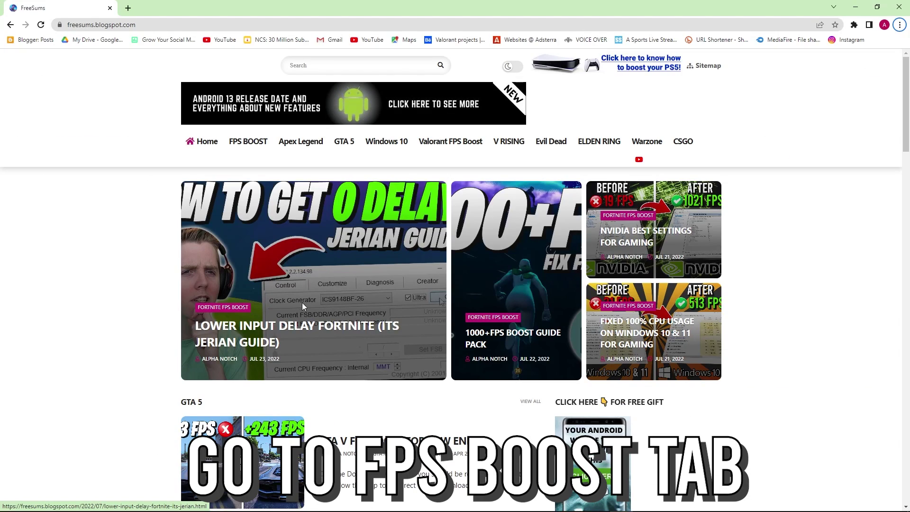
Open the "Lower Input Delay Fortnite (Its Jerian Guide)" post from the FPS BOOST category and go down to its download section
click(266, 142)
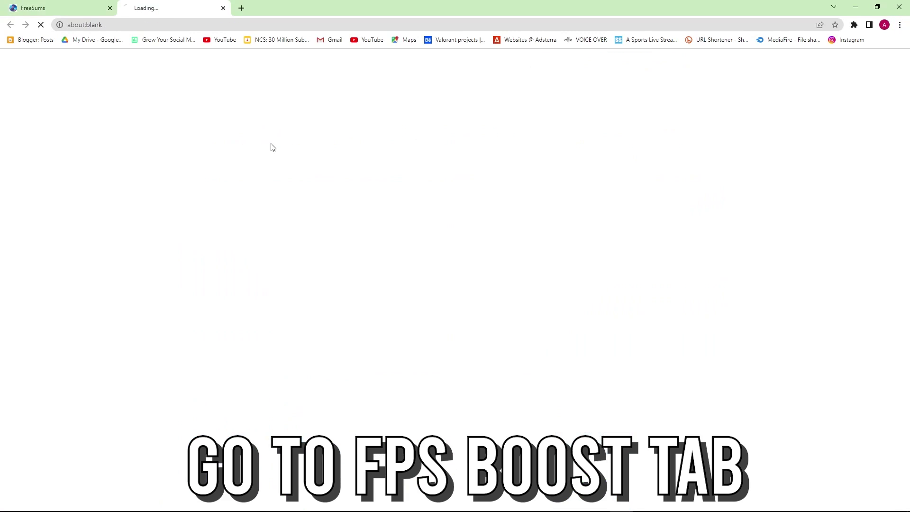
click(415, 258)
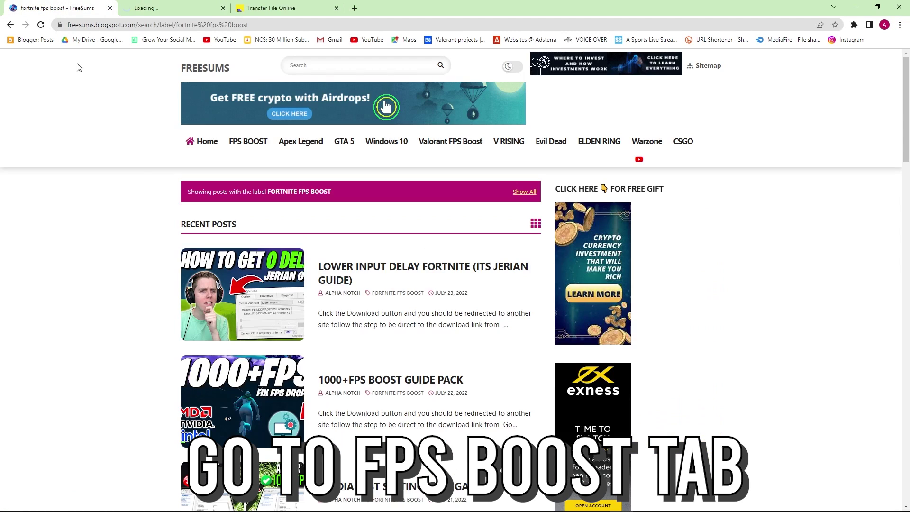
click(372, 276)
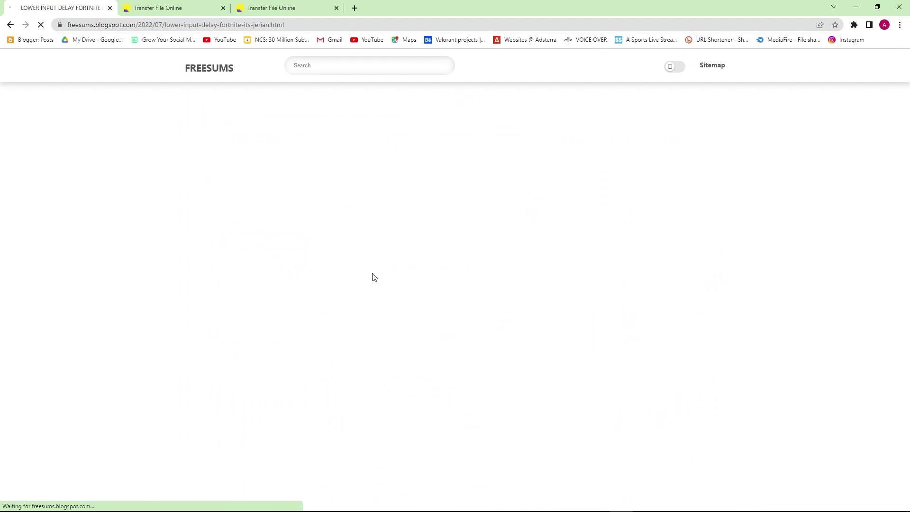
scroll(341, 231, down, 1)
scroll(341, 231, down, 7)
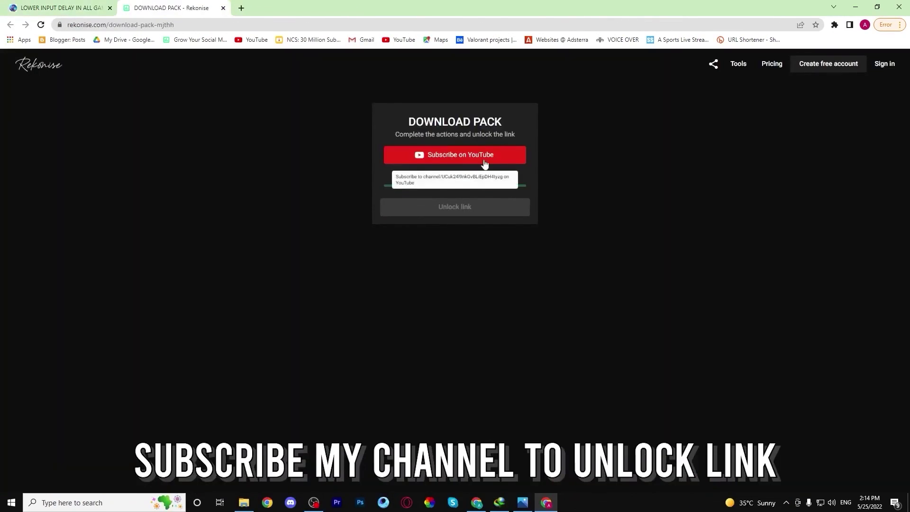
Subscribe to the ADEX YouTube channel to unlock the link to LOWER INPUT DELAY IN ALL GAMES.rar, and minimize the browser
click(483, 161)
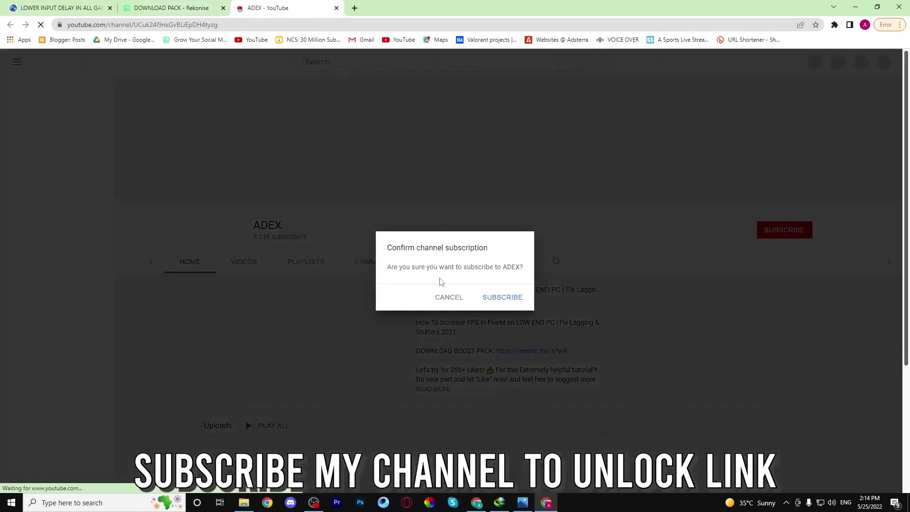
click(503, 297)
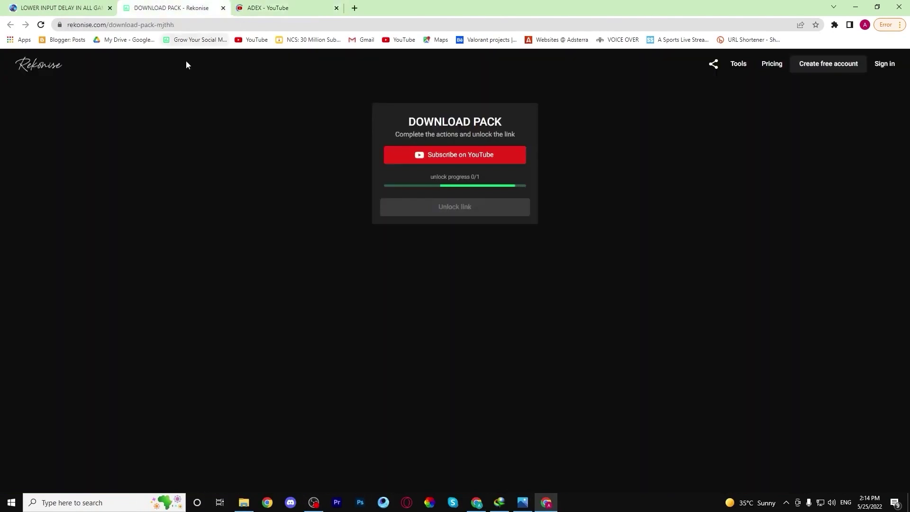
click(456, 209)
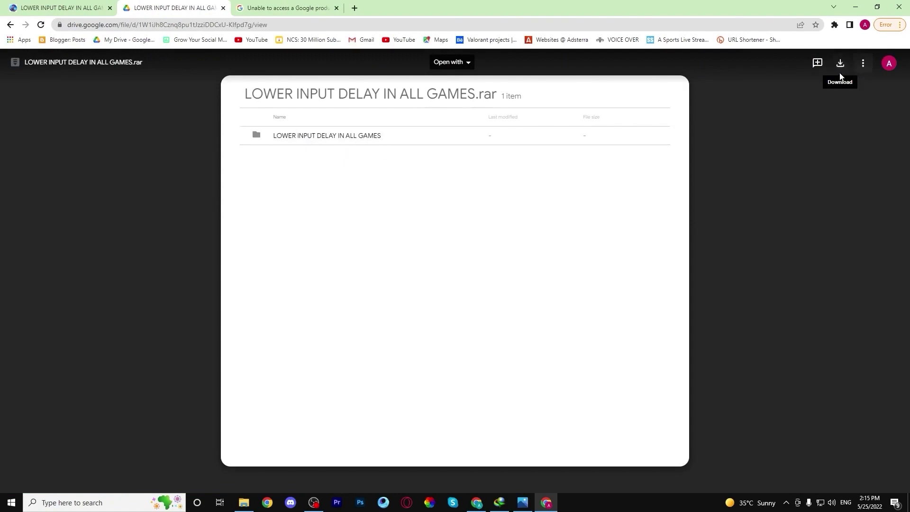
click(855, 6)
Extract the LOWER INPUT DELAY IN ALL GAMES archive on the desktop and open the extracted folder
click(445, 117)
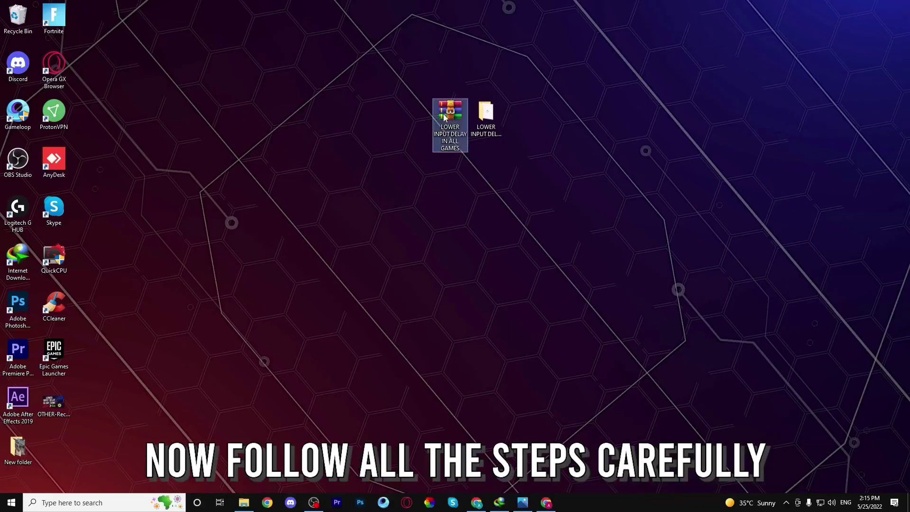
right_click(445, 118)
click(482, 180)
double_click(483, 113)
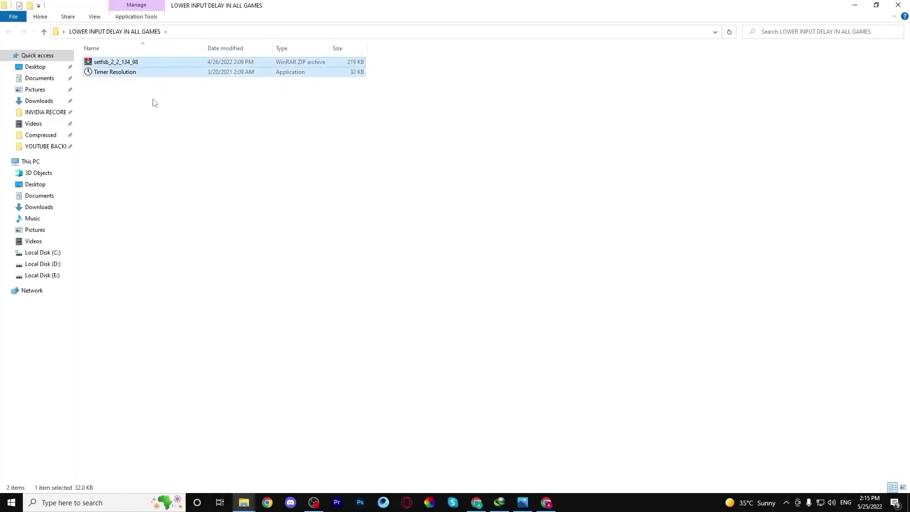
Open the setfsb_2_2_134_98 archive and launch setfsb.exe from it
click(114, 62)
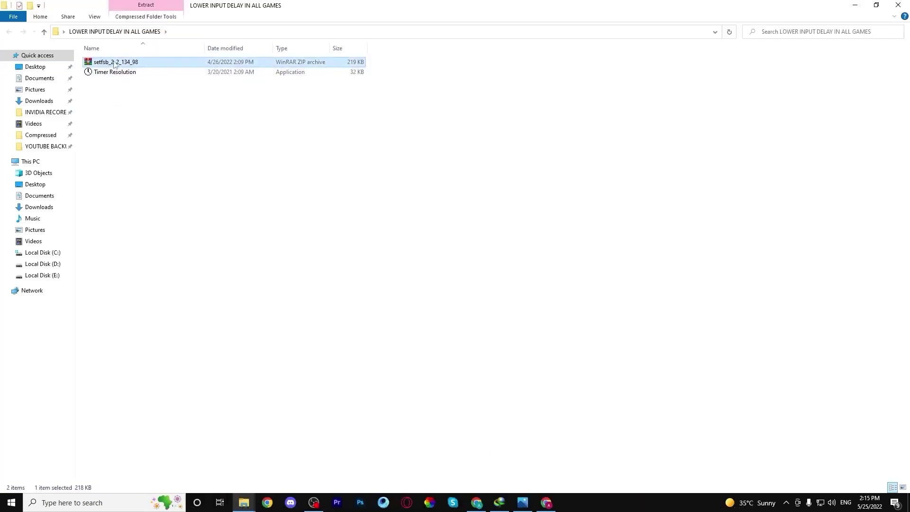
double_click(114, 62)
double_click(130, 144)
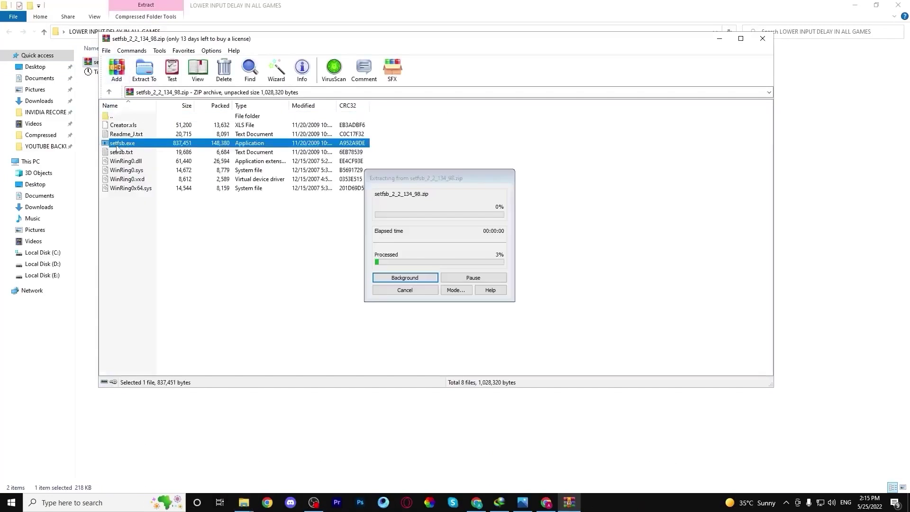
click(407, 318)
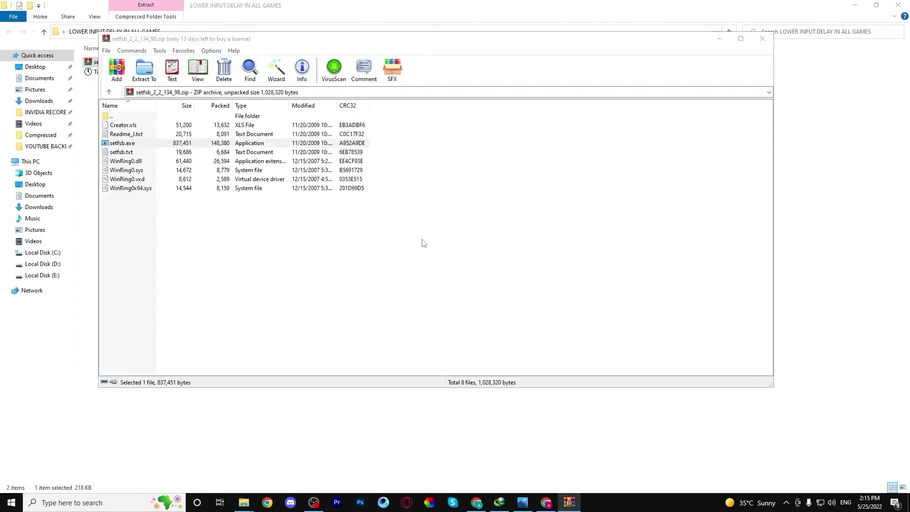
Choose the ICS9148BF-26 clock generator in SetFSB, set the Ultra option and get the FSB values
drag(133, 8, 585, 133)
click(496, 156)
click(342, 188)
click(606, 156)
click(704, 157)
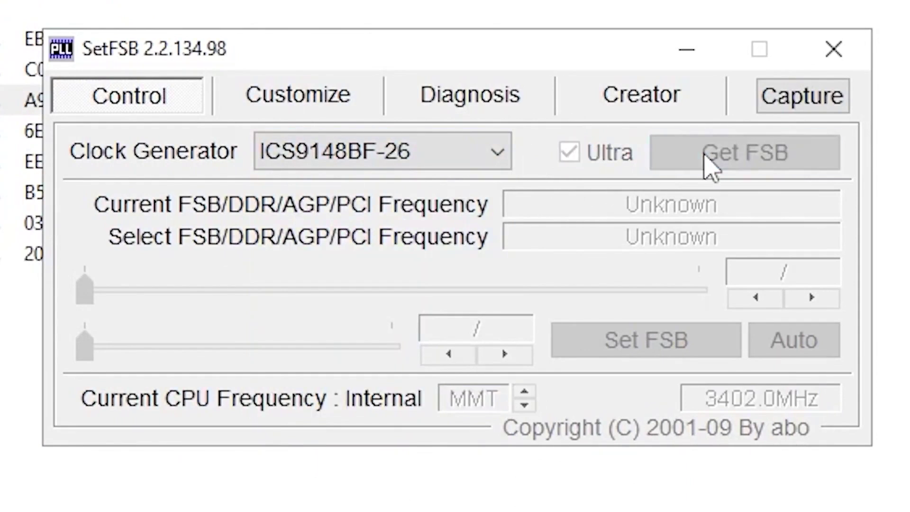
Raise the FSB frequency selection to 7/7, leave the internal CPU frequency mode on MMT and set the FSB
click(105, 284)
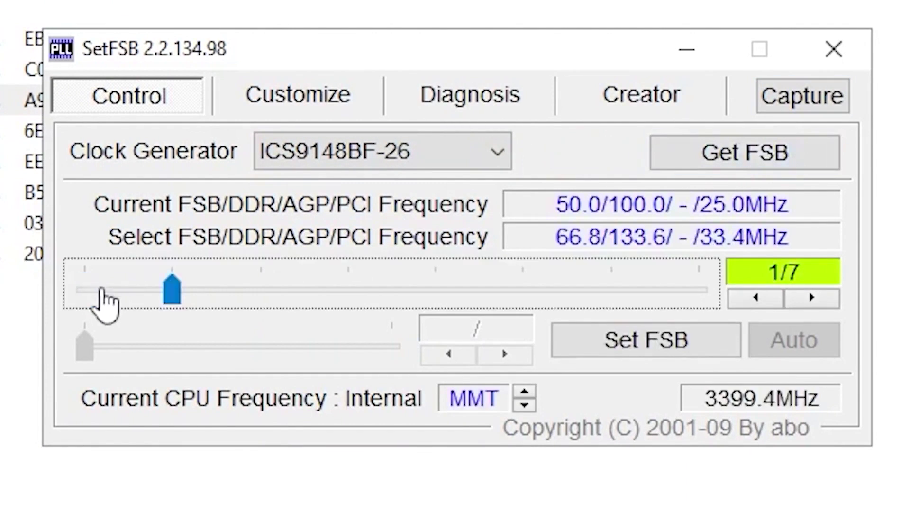
click(324, 306)
click(517, 305)
drag(351, 298, 684, 260)
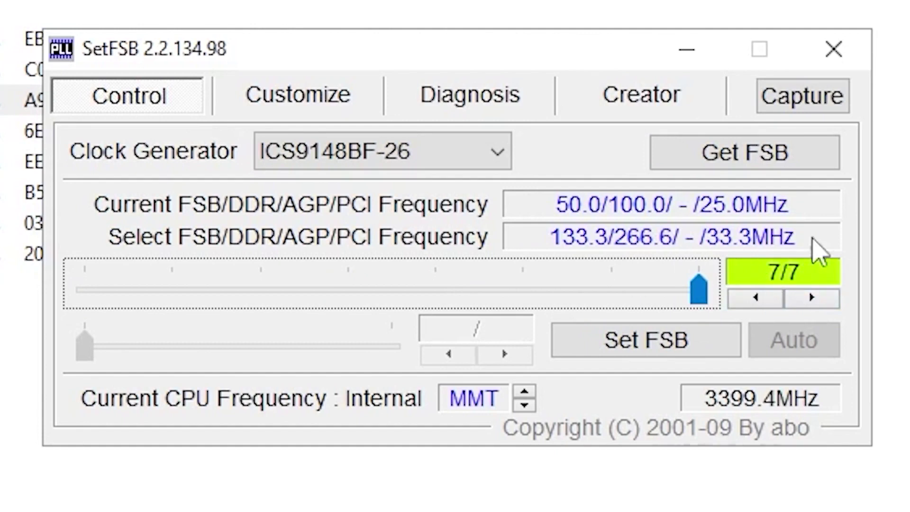
click(530, 395)
click(529, 402)
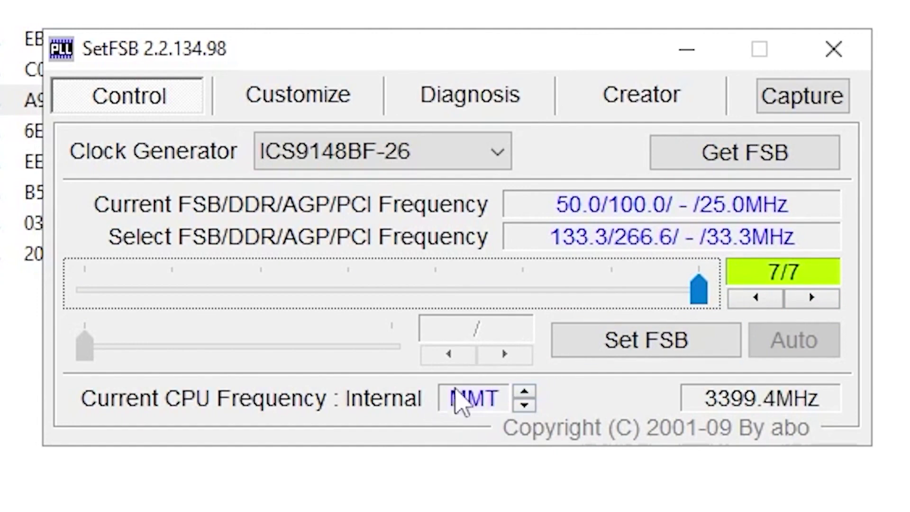
click(665, 352)
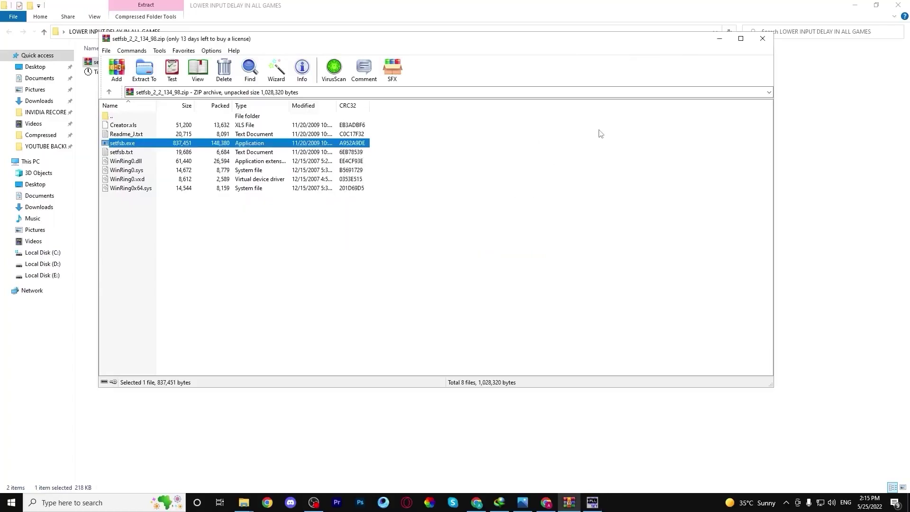
Close the archive, launch Timer Resolution, set the timer to its maximum resolution and minimize the tool
click(761, 38)
double_click(107, 73)
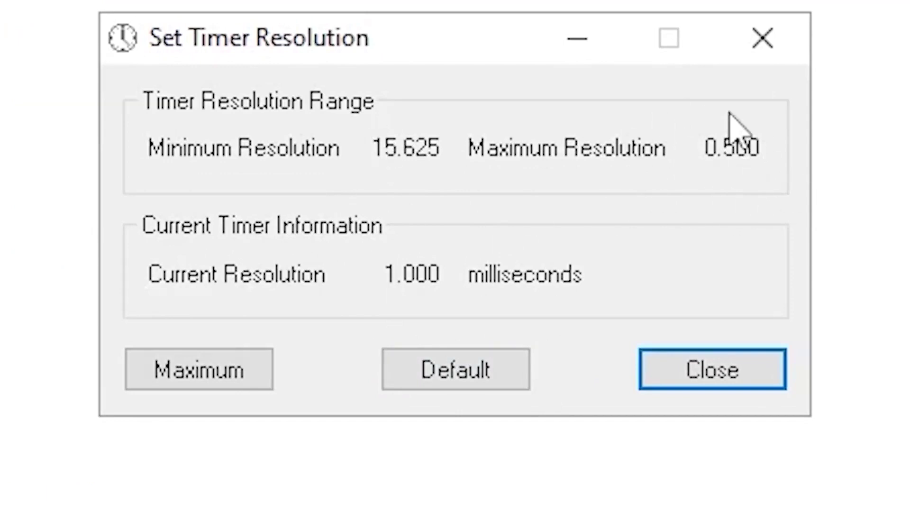
click(450, 381)
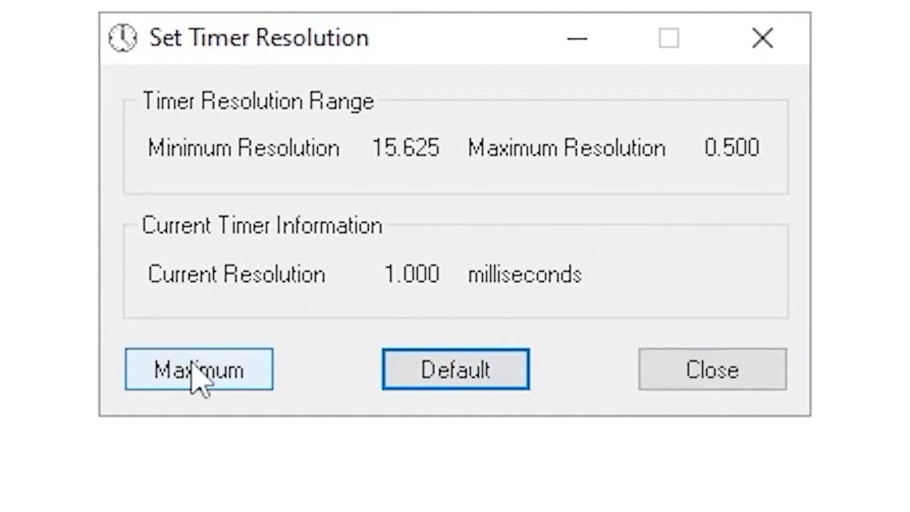
click(215, 379)
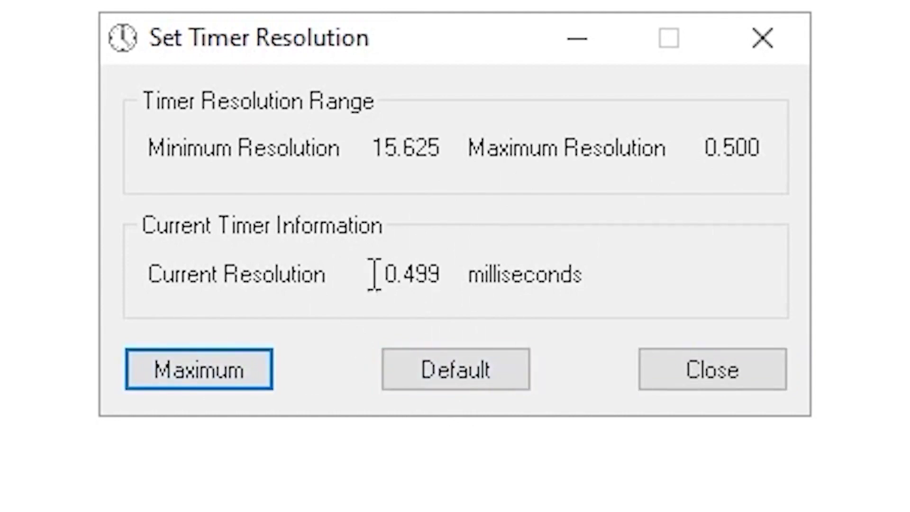
click(577, 38)
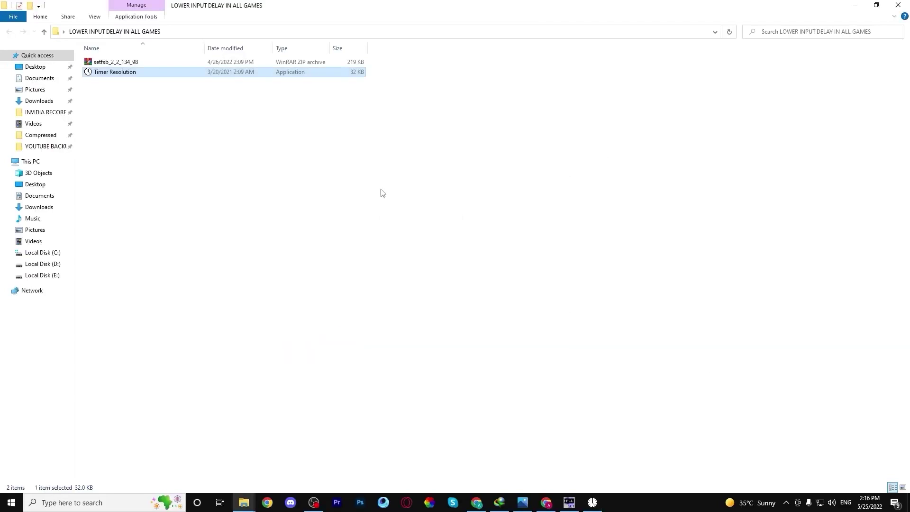
Show the desktop, then search Windows for the mouse settings and open them
key(super+d)
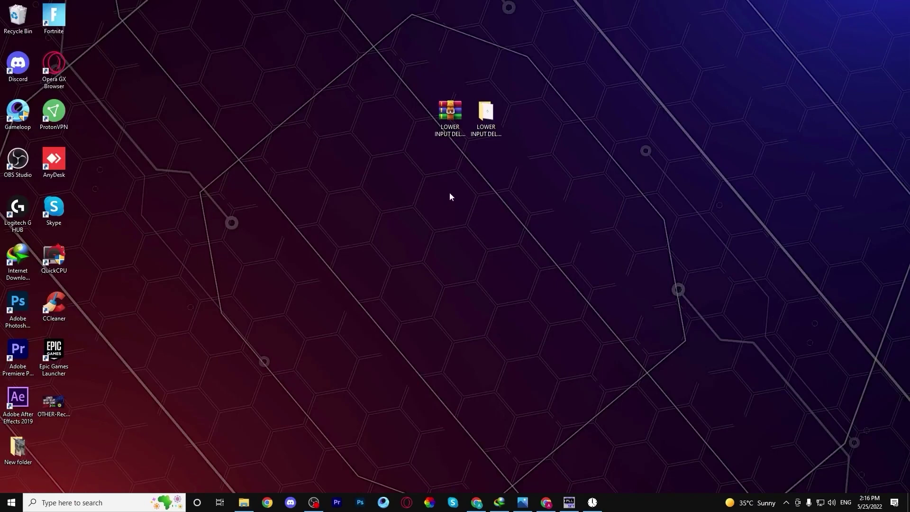
key(super+s)
text(M)
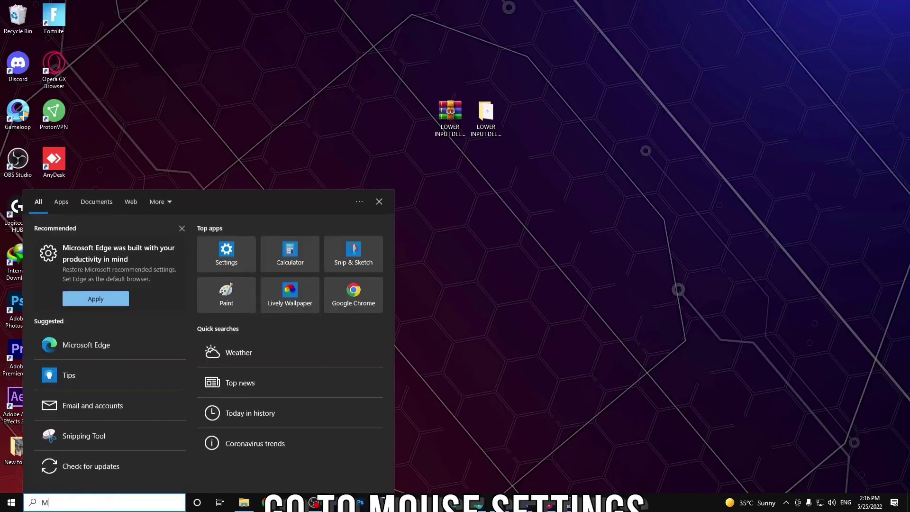
text(OUSE SE)
key(Return)
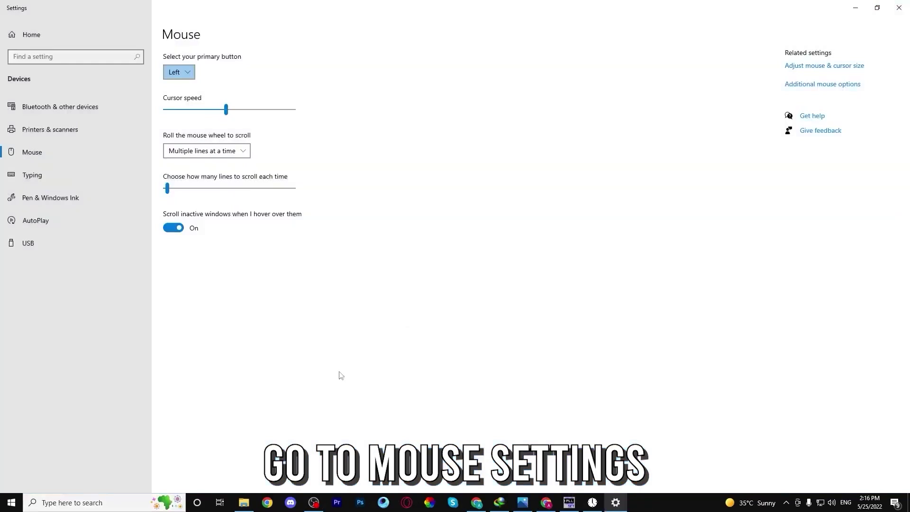
Check the pointer options in the additional mouse options, confirm the dialog and close Settings
click(825, 88)
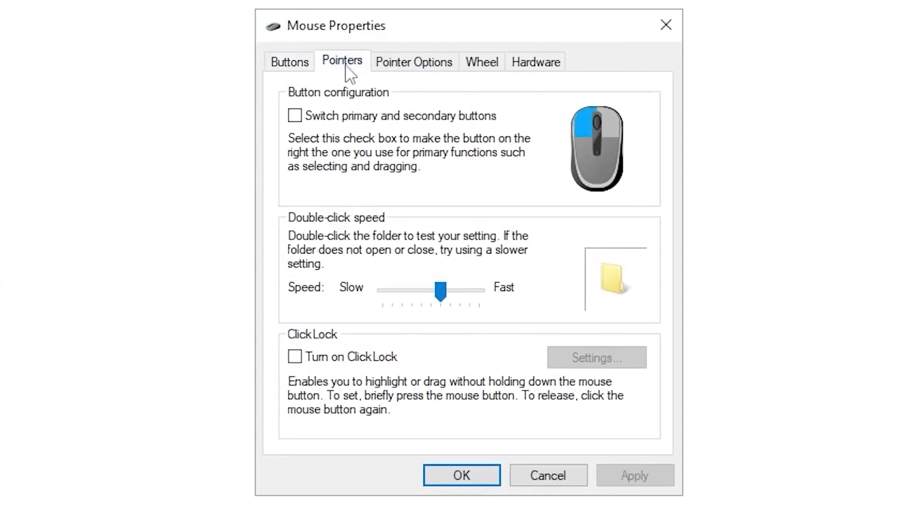
click(484, 118)
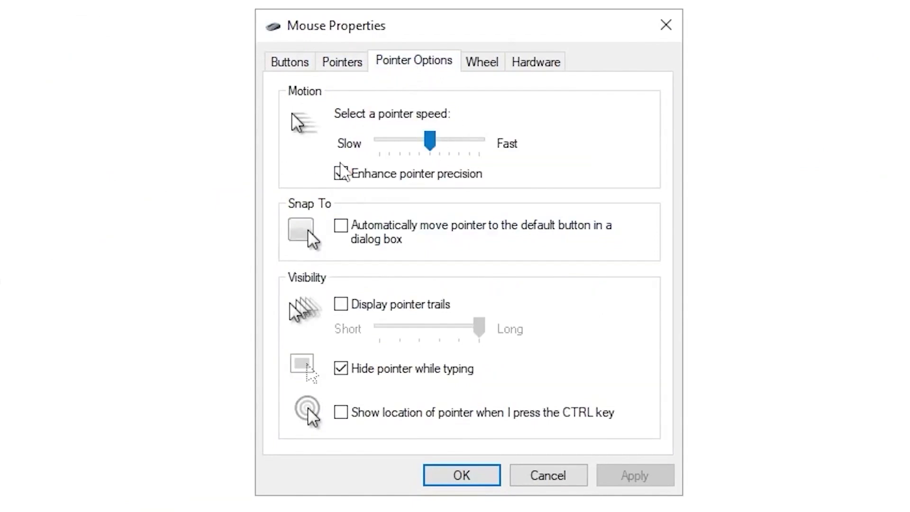
click(438, 474)
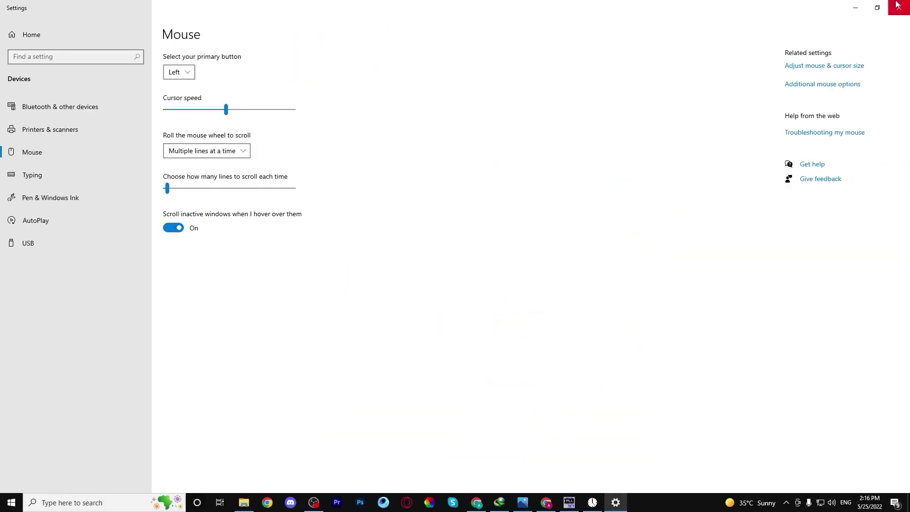
click(898, 7)
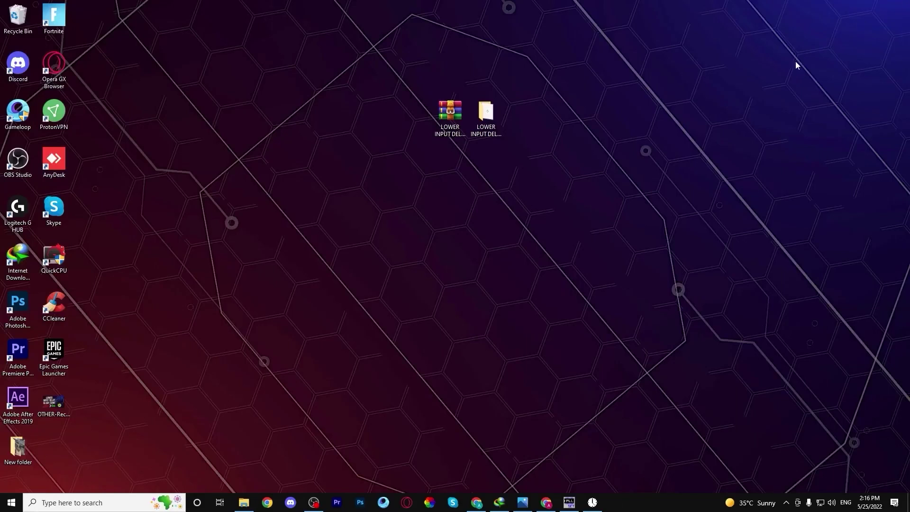
Search Windows for "KEYBOARD" and open the Keyboard control panel item, moving its dialog toward the middle of the desktop
click(83, 503)
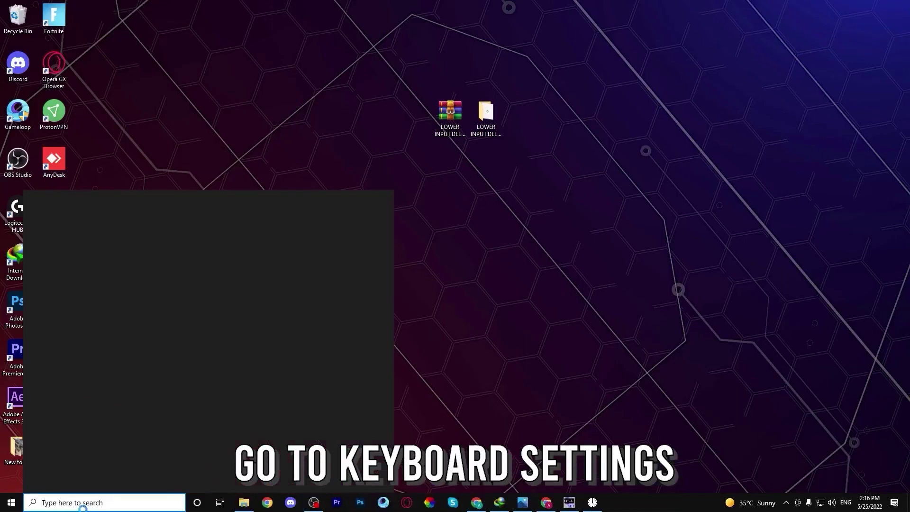
text(KEYBOARD)
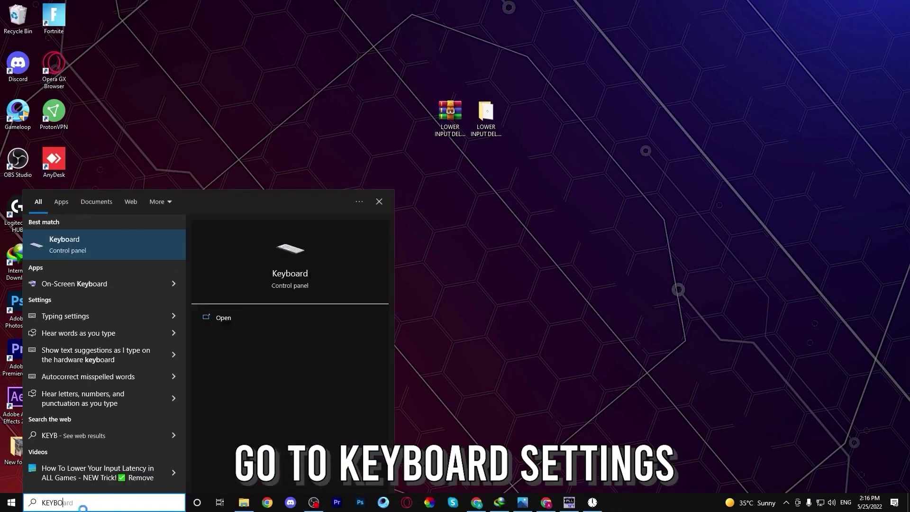
key(Return)
drag(198, 80, 477, 157)
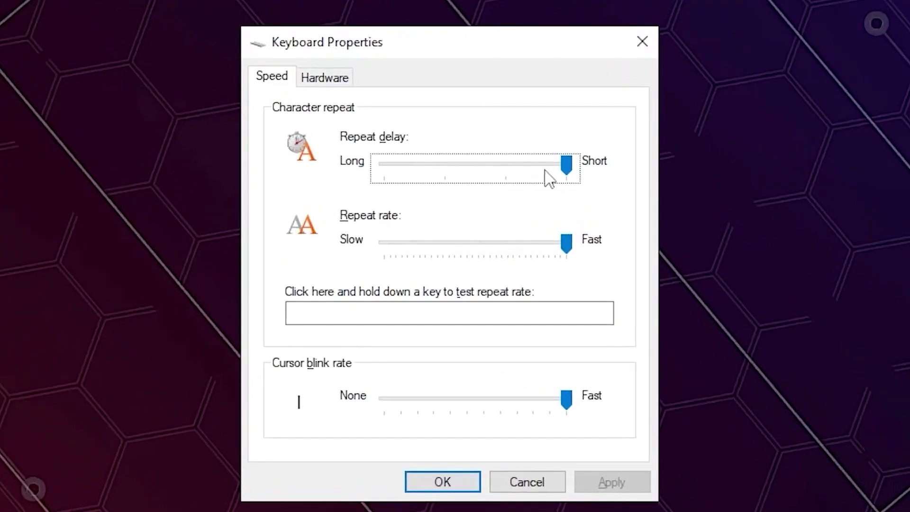
Set the keyboard repeat delay to Short and the repeat rate and cursor blink rate to Fast, and apply the changes
drag(549, 180, 605, 186)
mouse_move(567, 243)
mouse_down()
mouse_move(389, 249)
mouse_move(552, 247)
mouse_up()
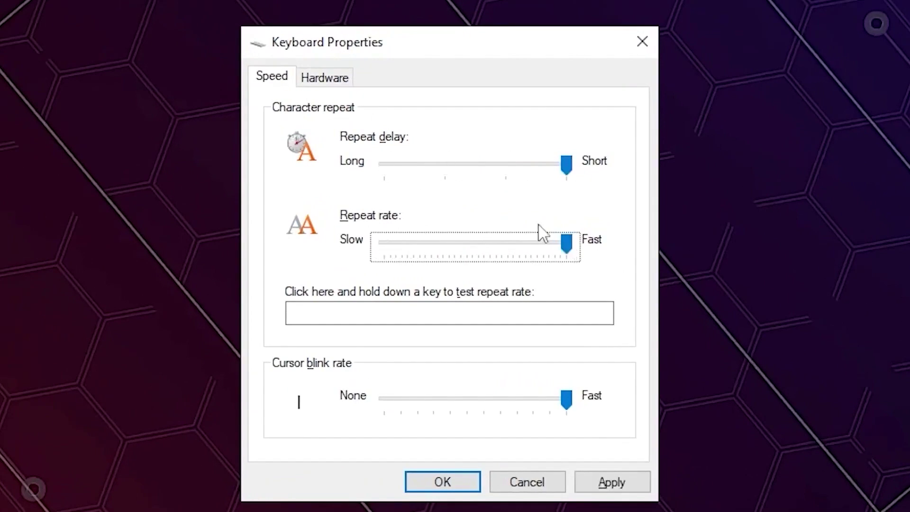
drag(567, 399, 608, 412)
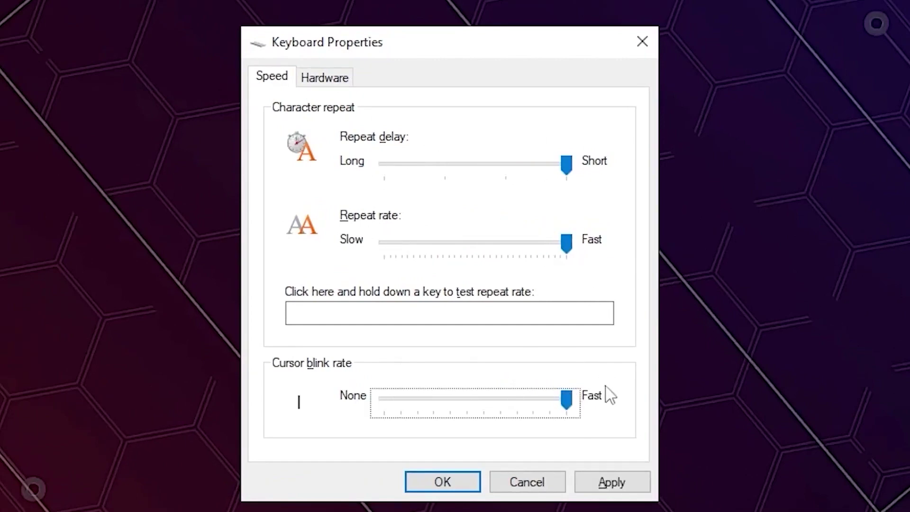
click(588, 482)
click(442, 482)
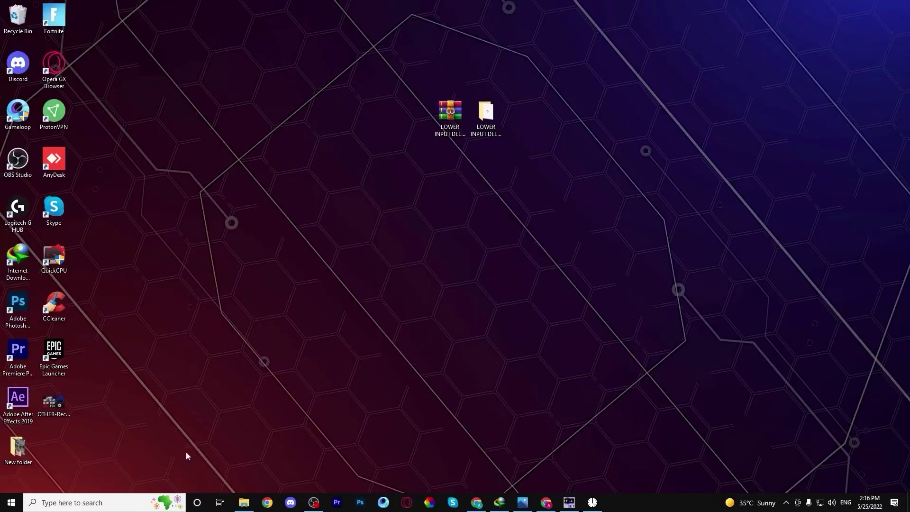
Search Windows for "EDIT", open Edit power plan, and bring up the plan's advanced power settings
click(110, 501)
text(EDIT)
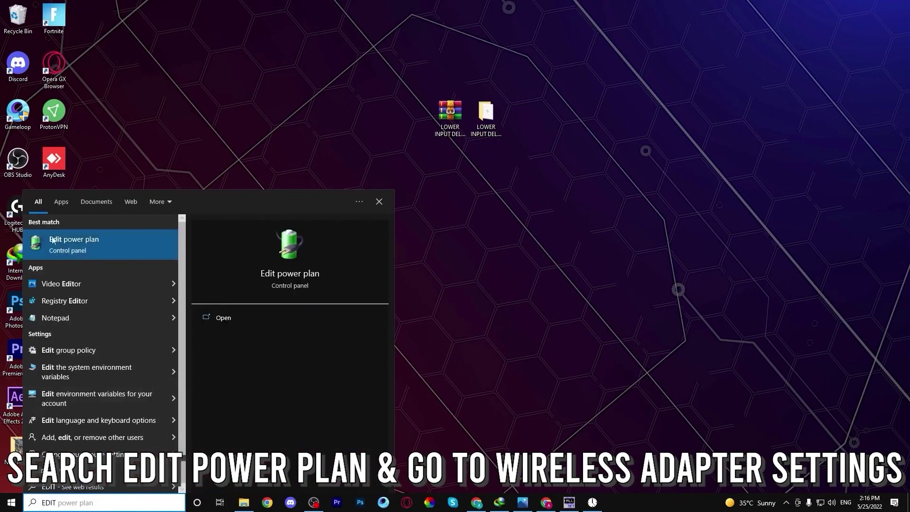
click(222, 318)
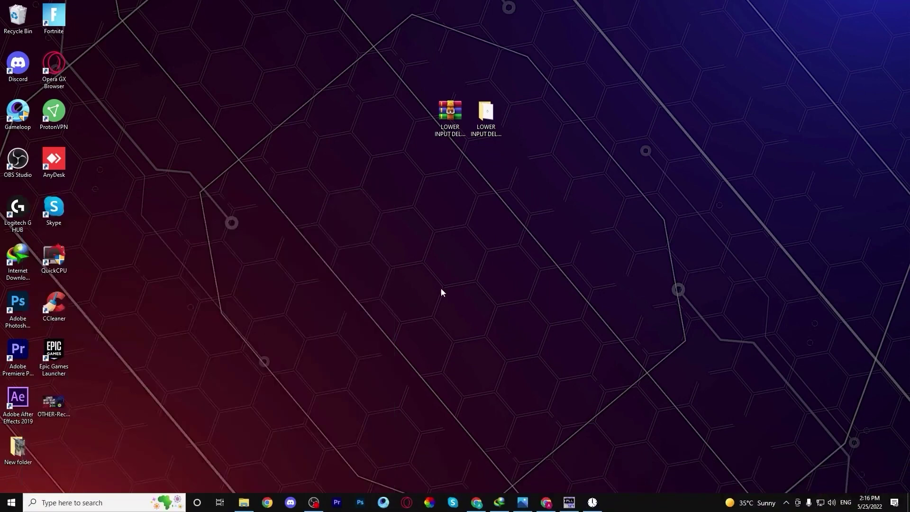
click(378, 231)
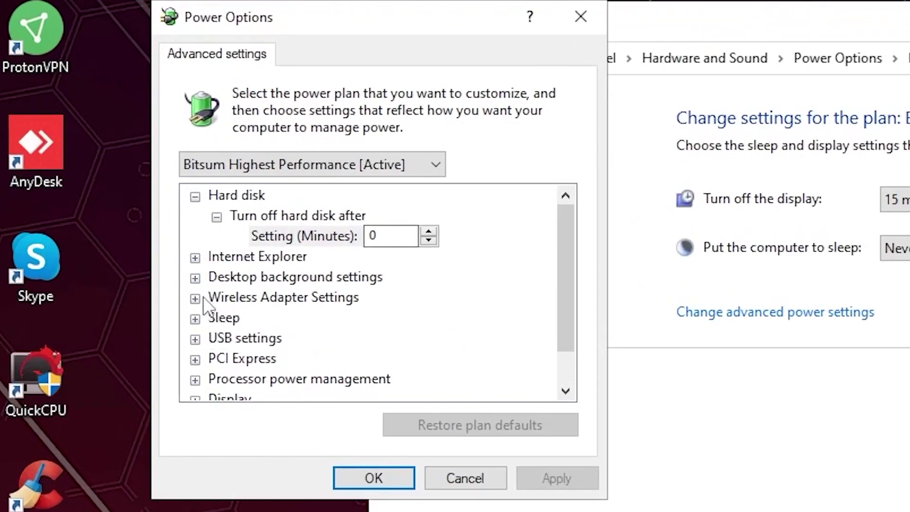
Set the wireless adapter's Power Saving Mode to Maximum Performance, confirm the power options and close Edit Plan Settings
click(195, 298)
click(216, 318)
click(440, 338)
click(456, 340)
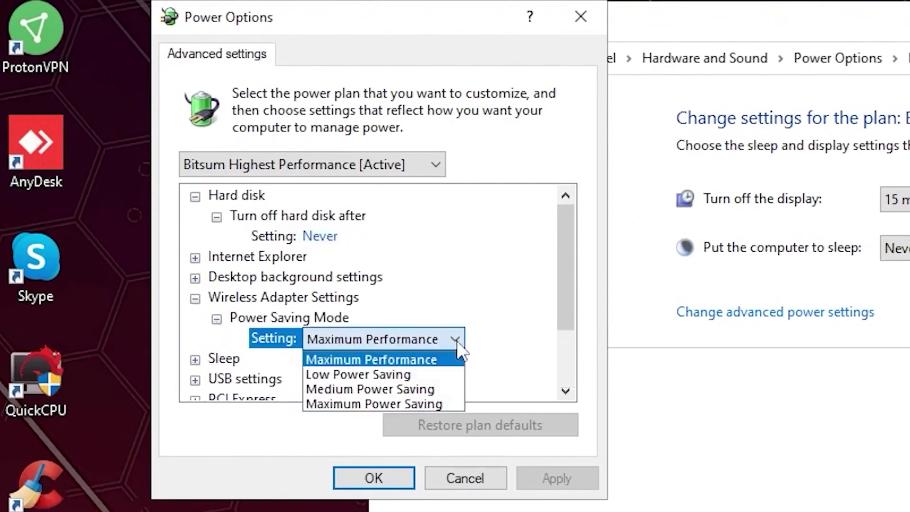
click(394, 360)
click(582, 476)
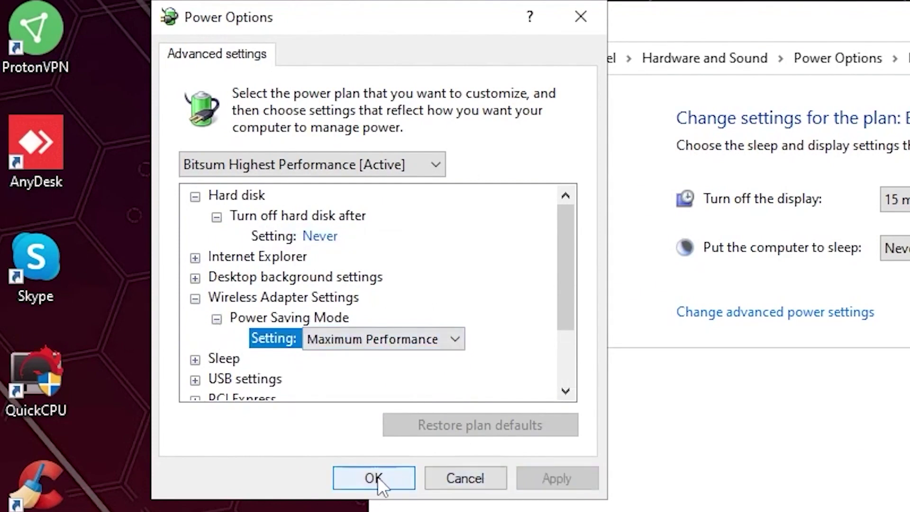
click(374, 478)
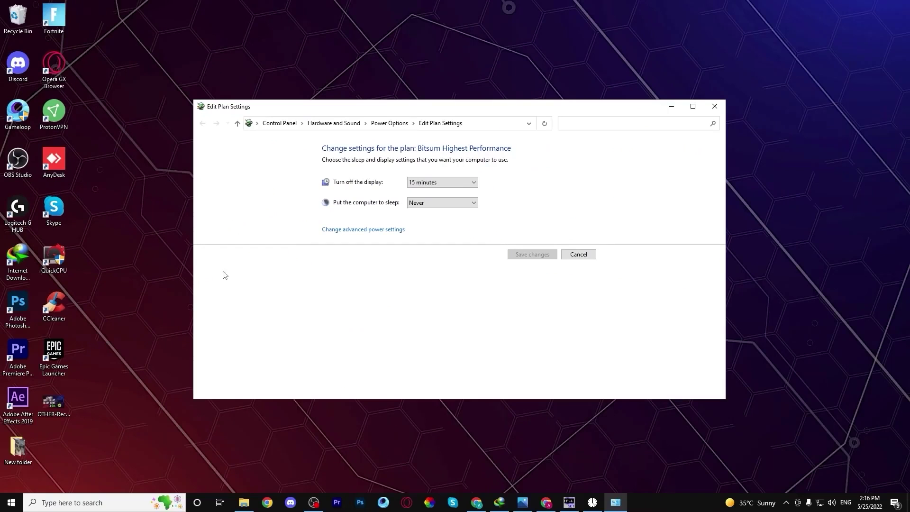
click(716, 108)
Search Windows for "REGIS", open Registry Editor and maximize its window
click(137, 502)
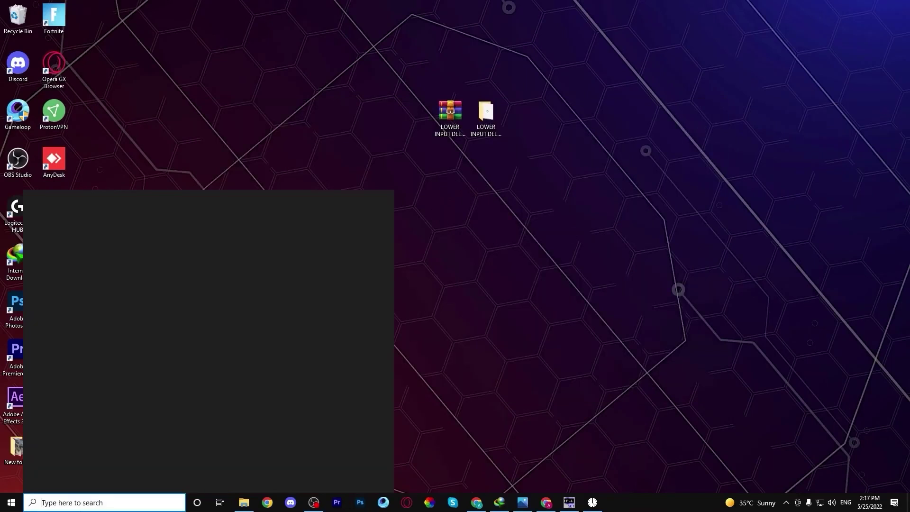
text(REGIS)
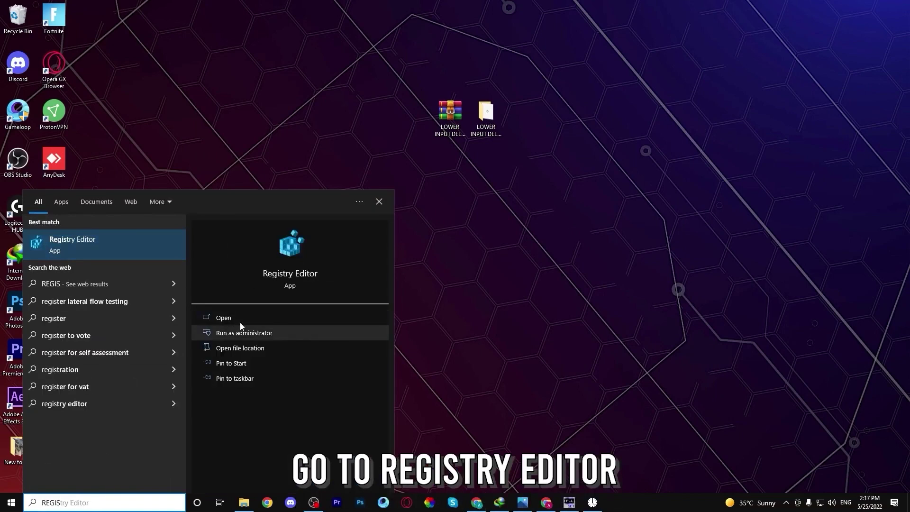
click(227, 318)
click(425, 309)
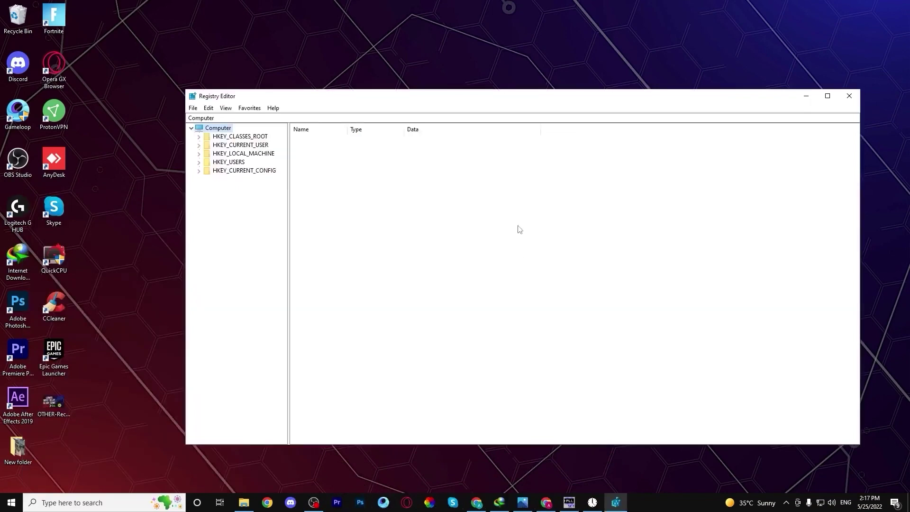
click(827, 96)
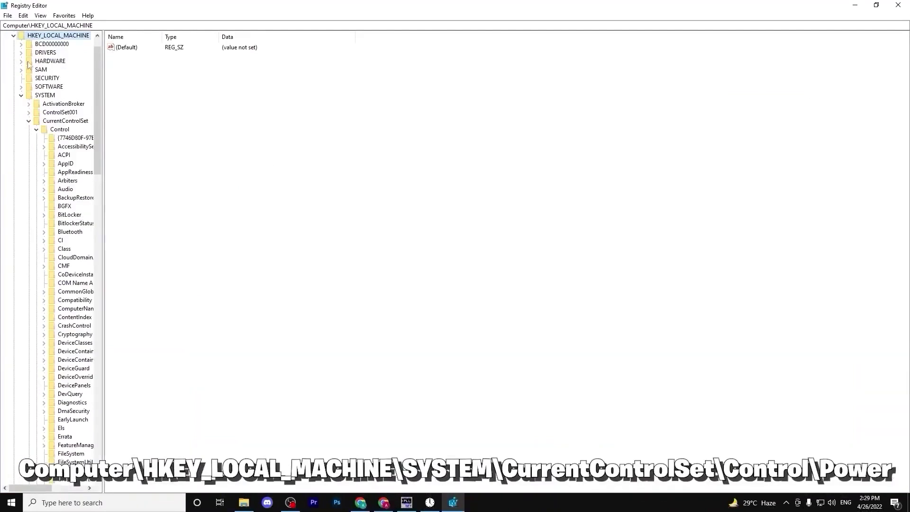
Go to the registry key HKEY_LOCAL_MACHINE\SYSTEM\CurrentControlSet\Control\Power
click(21, 95)
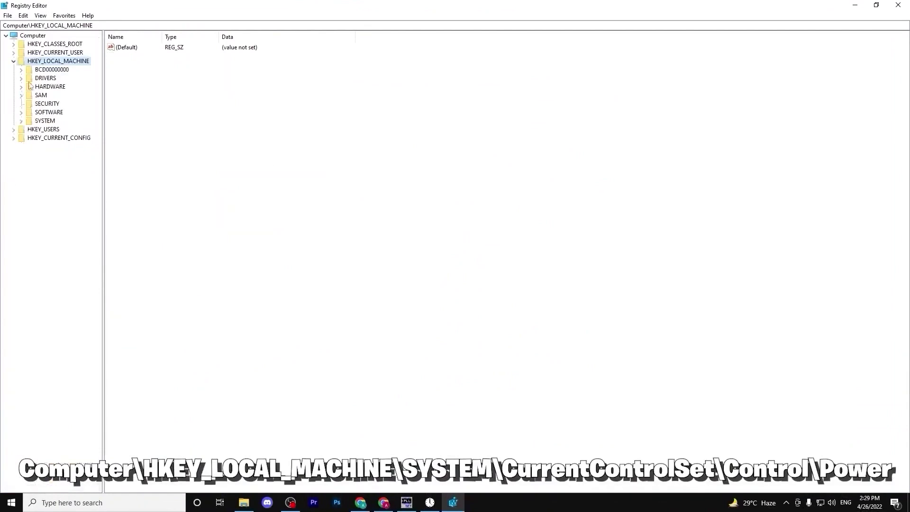
click(21, 121)
scroll(62, 100, up, 3)
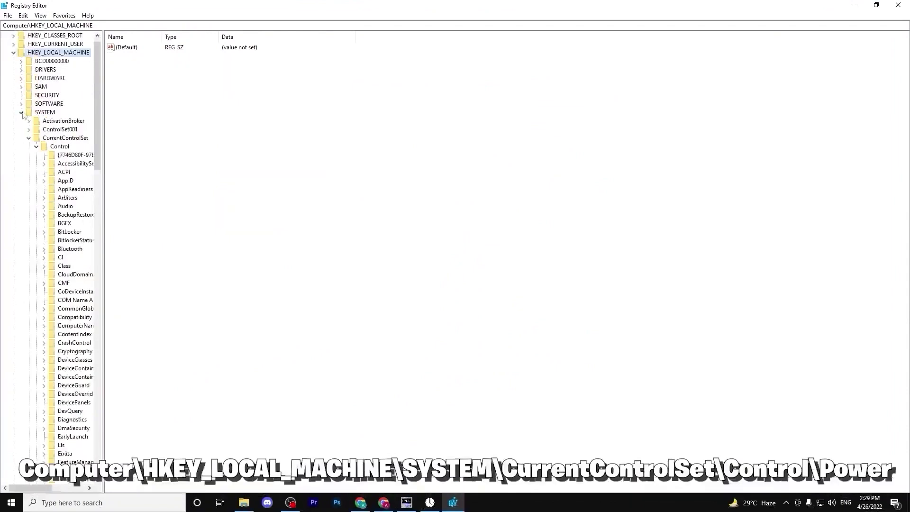
click(28, 137)
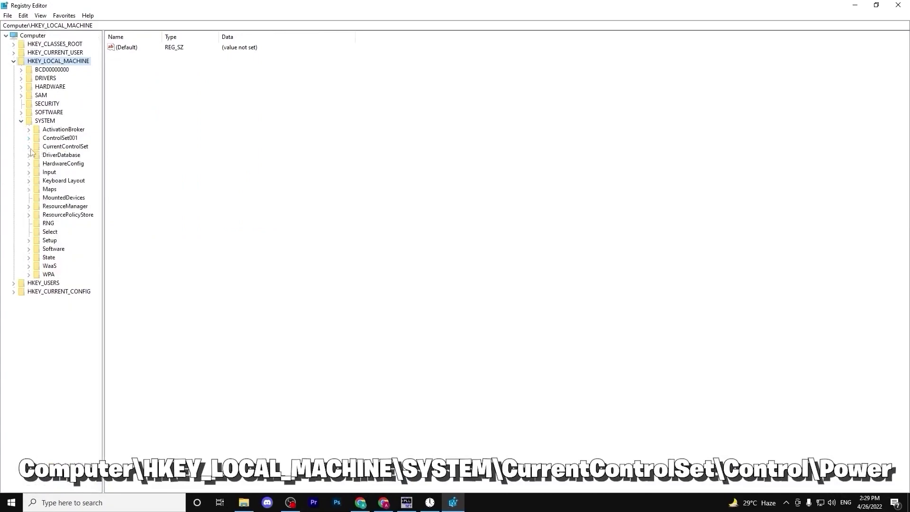
click(28, 148)
scroll(73, 143, up, 3)
scroll(74, 149, down, 1)
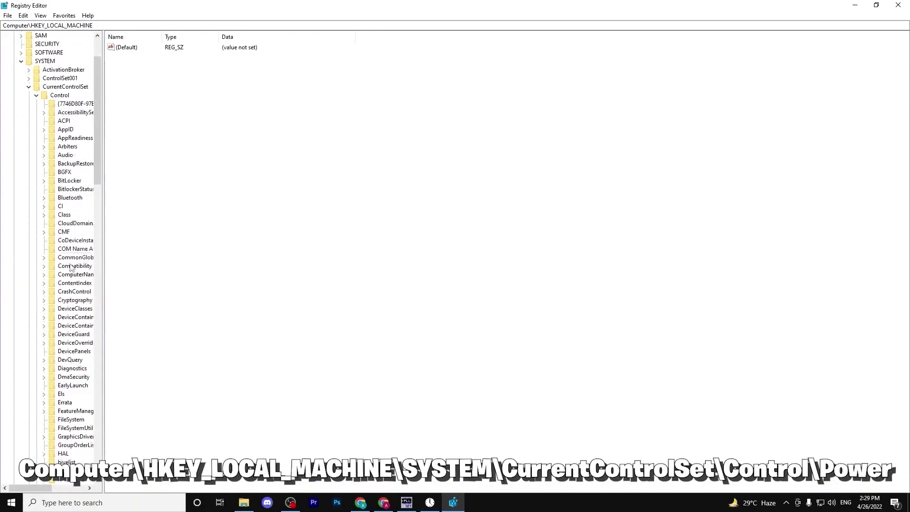
drag(37, 488, 46, 492)
scroll(30, 300, down, 20)
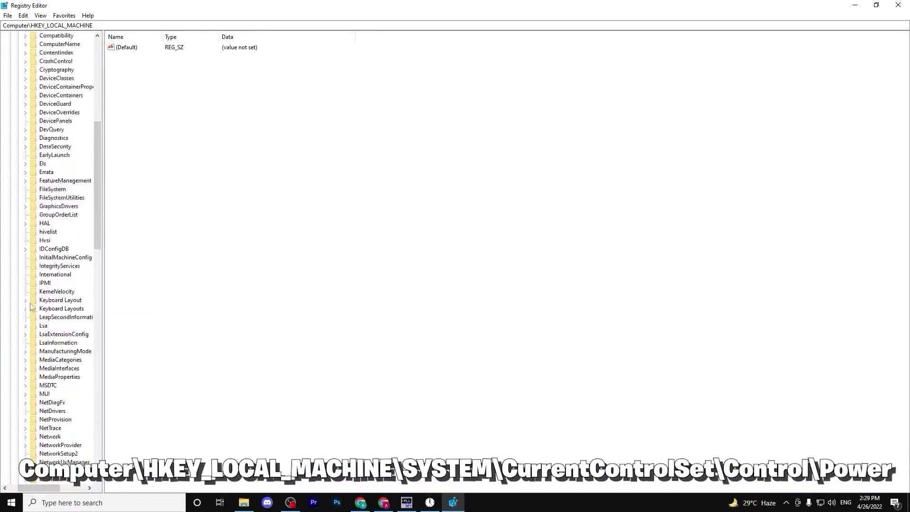
click(26, 316)
scroll(29, 314, up, 2)
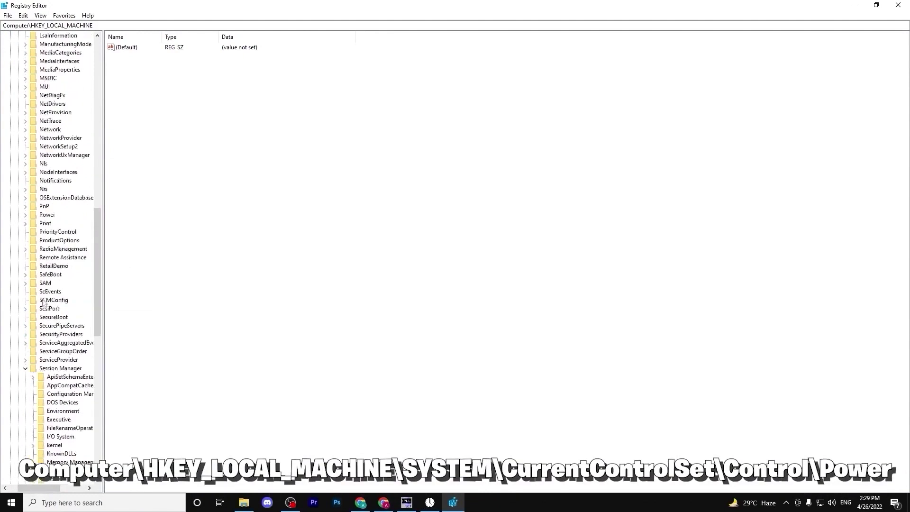
click(46, 215)
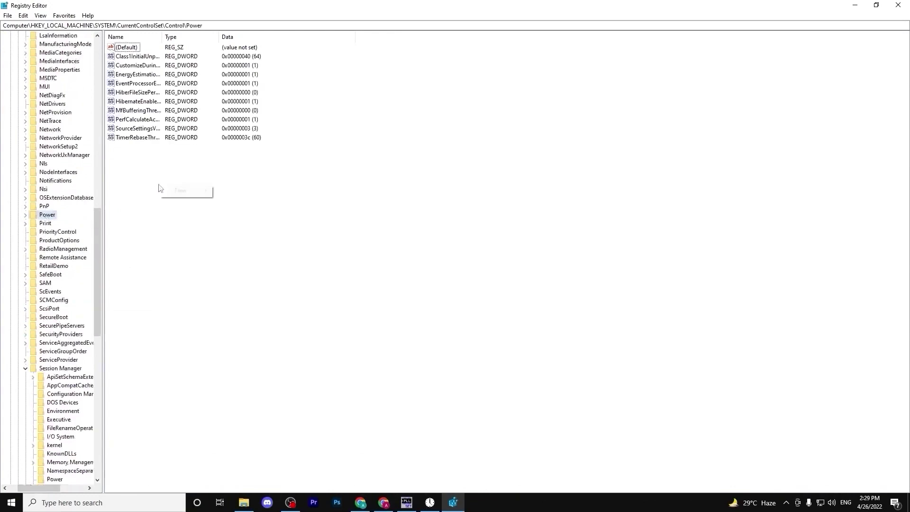
Add a 32-bit DWORD named CoalescingTimerInterval to the Power key and set its value data to 1
mouse_move(179, 191)
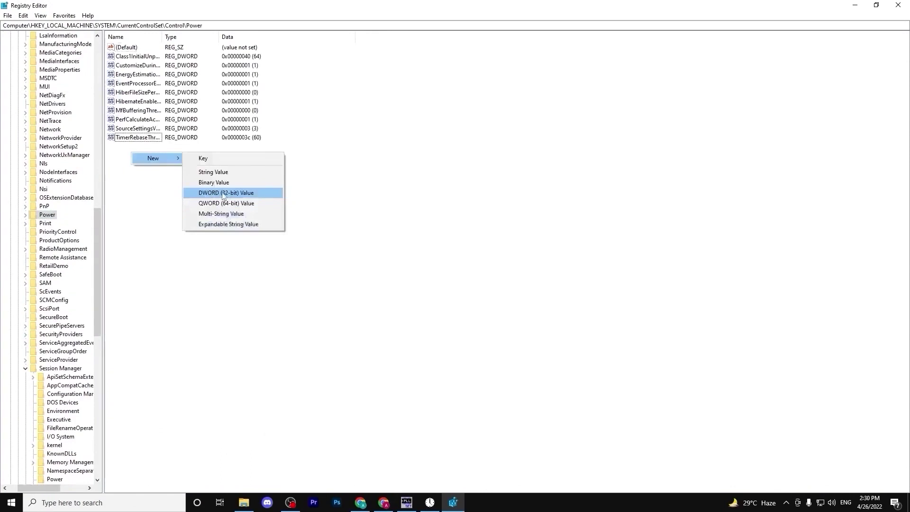
click(224, 193)
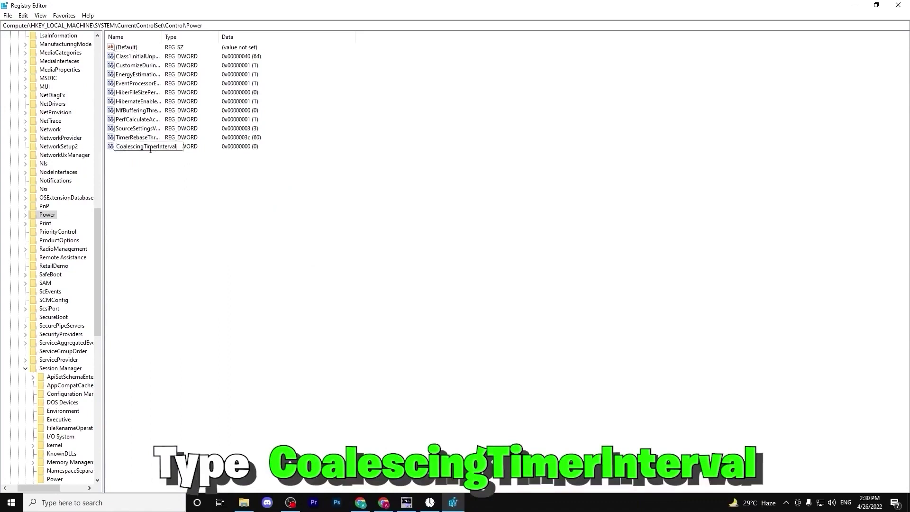
key(Return)
double_click(133, 151)
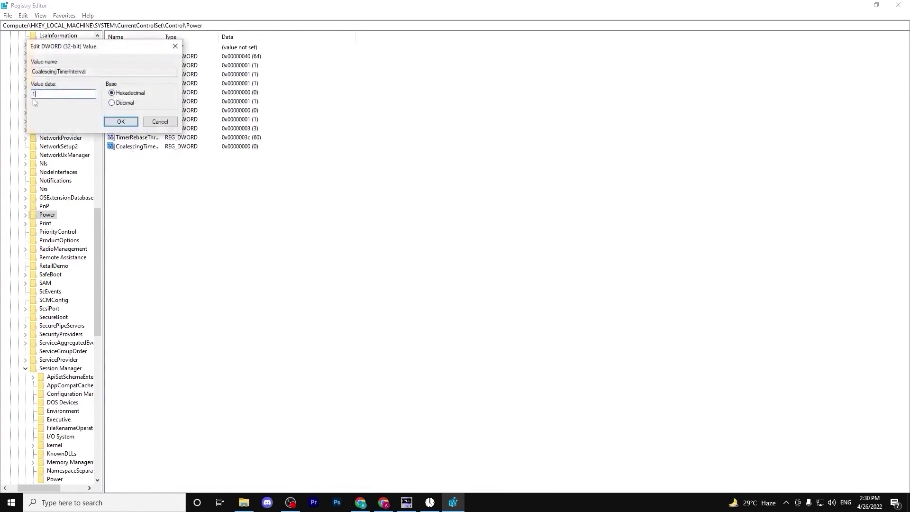
click(116, 121)
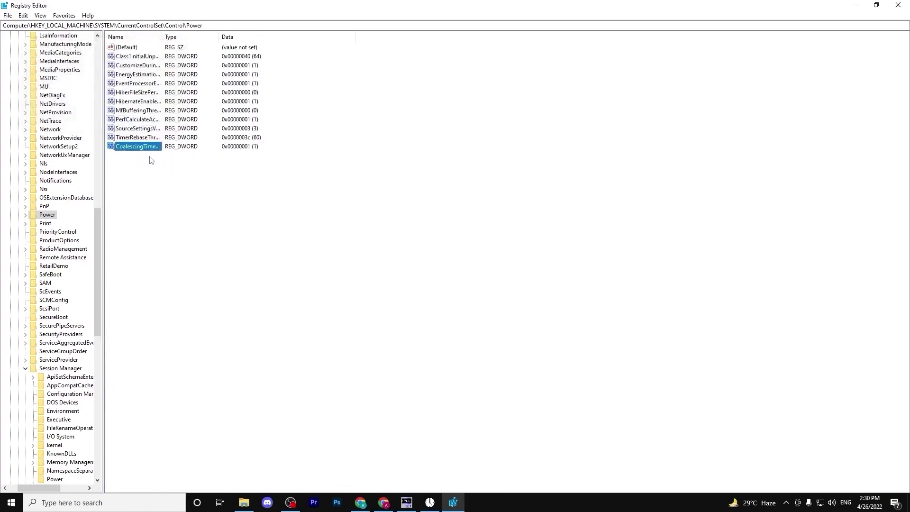
Select the Session Manager key under CurrentControlSet\Control in the registry tree
scroll(45, 251, down, 3)
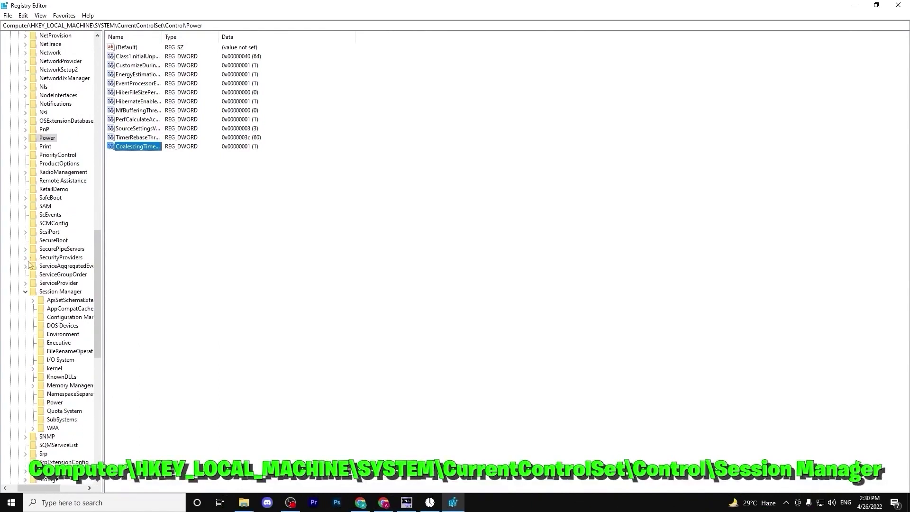
click(26, 292)
click(26, 292)
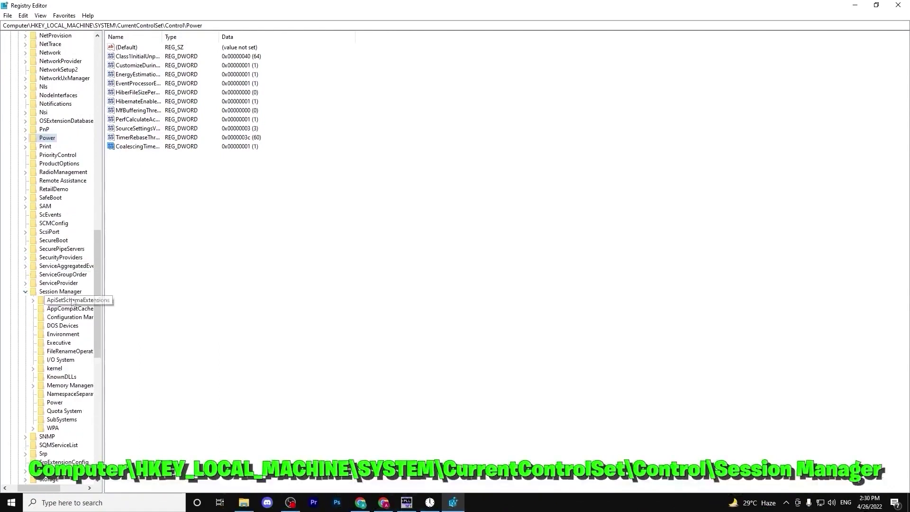
click(52, 292)
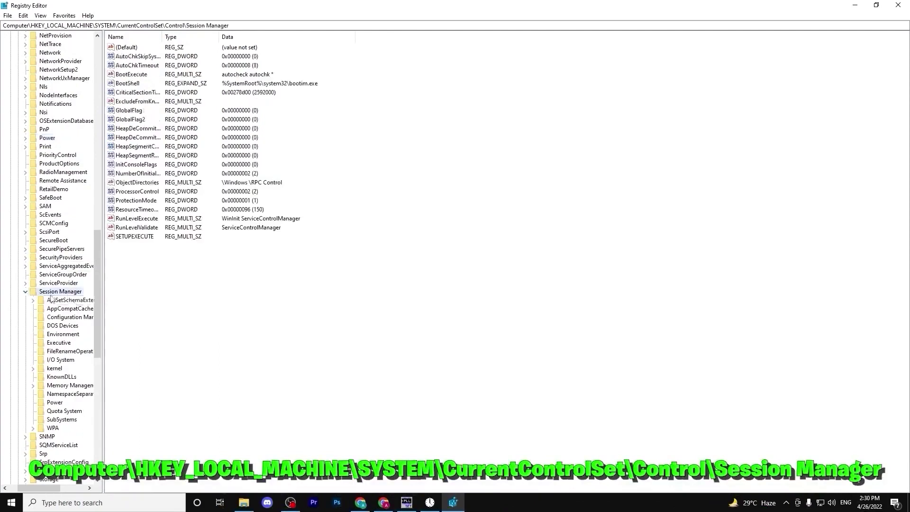
Add a 32-bit DWORD named FeatureSettings to the Session Manager key and set its value data to 1
right_click(167, 271)
mouse_move(205, 275)
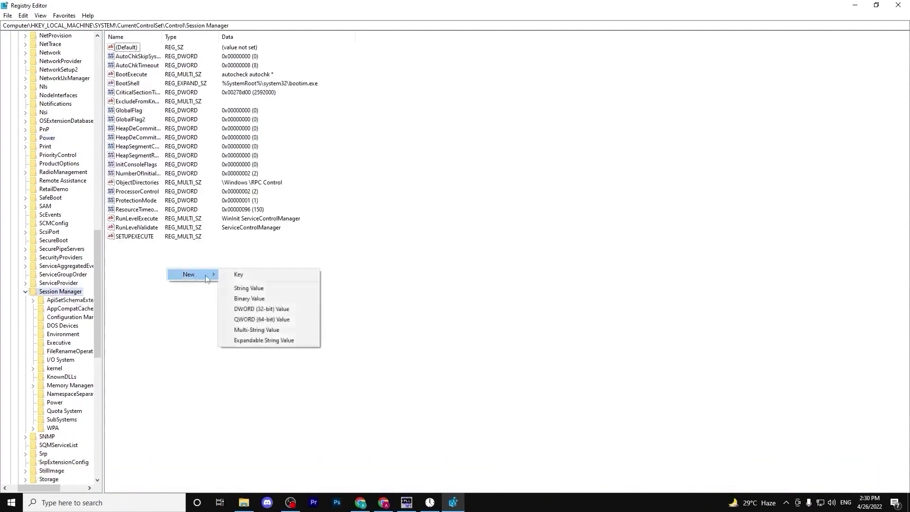
click(258, 309)
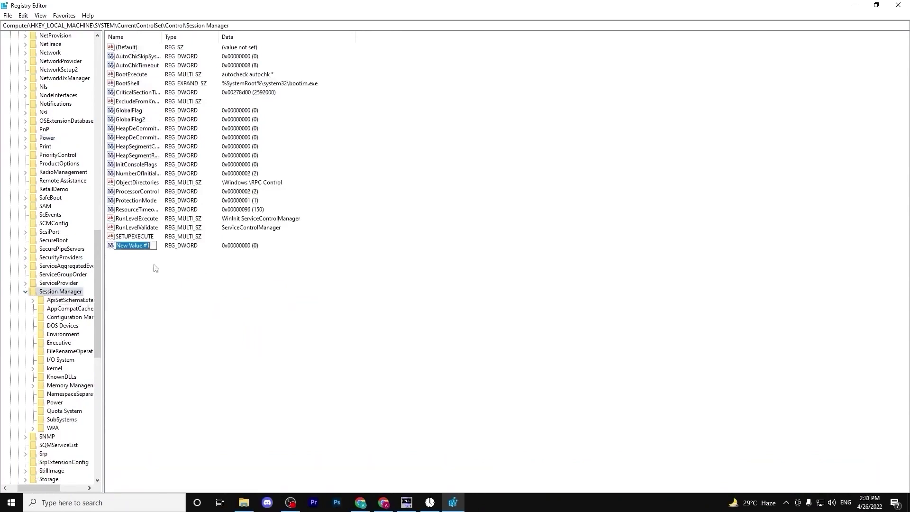
text(eature)
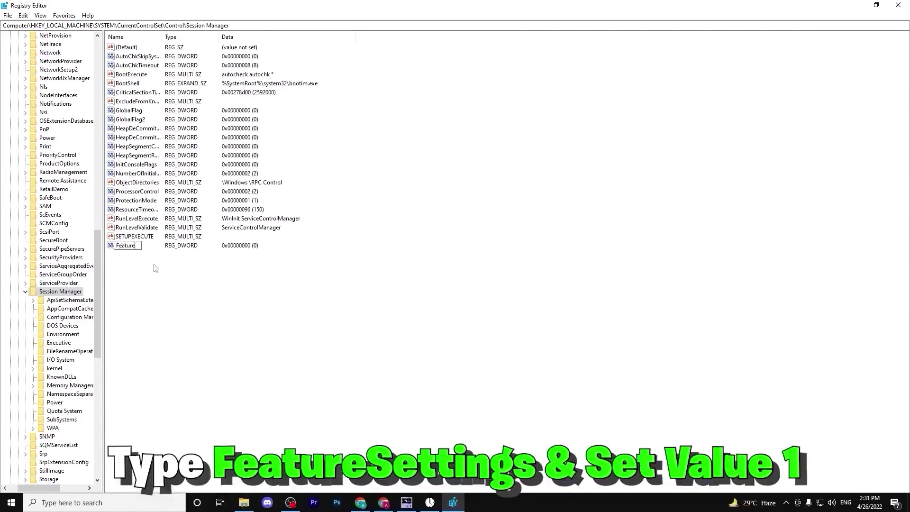
text(Settings)
key(Return)
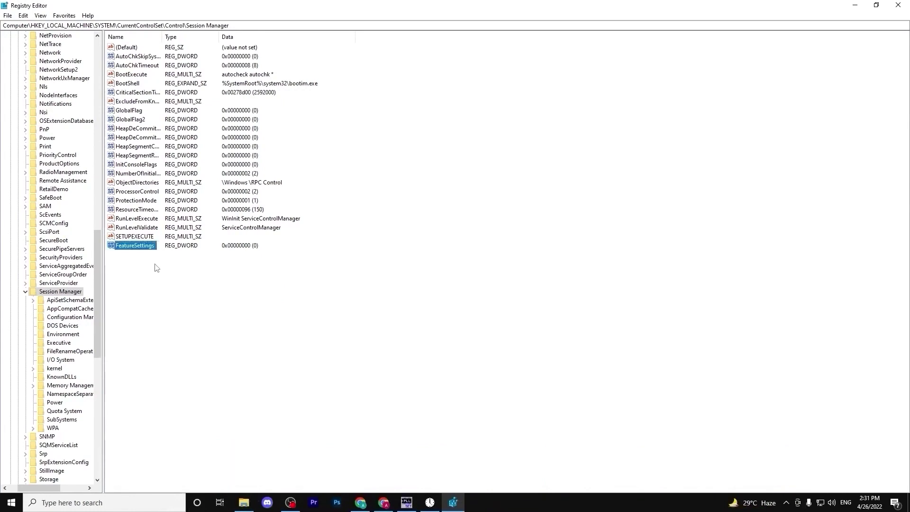
right_click(135, 252)
click(151, 251)
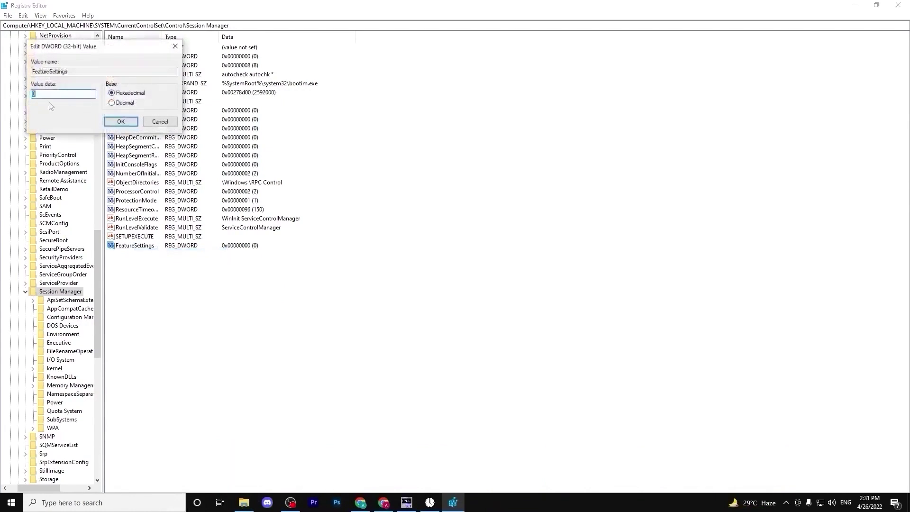
text(1)
click(114, 121)
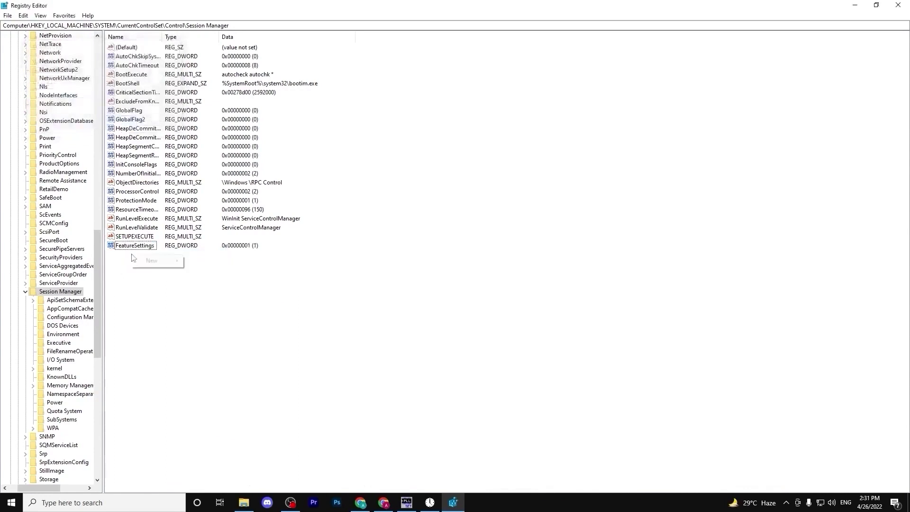
Add a 32-bit DWORD named FeatureSettingOverRide to the Session Manager key and set its value data to 3
click(161, 260)
click(225, 294)
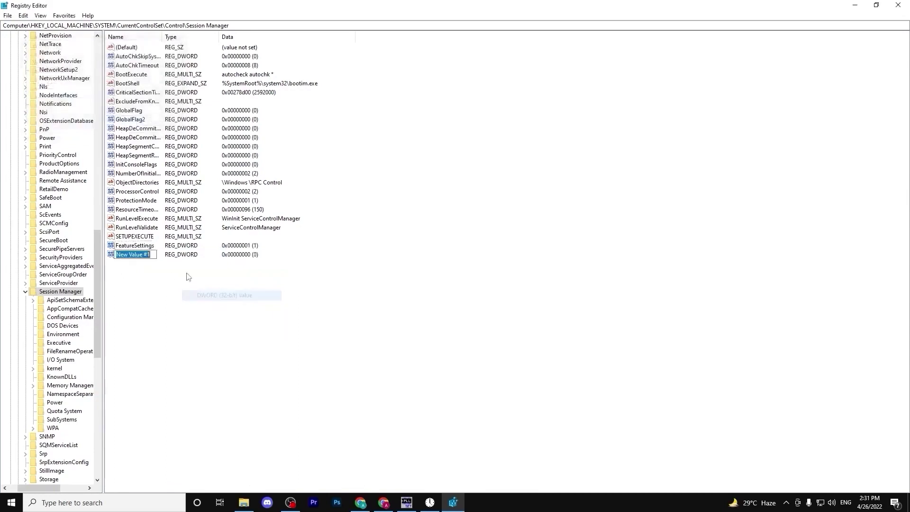
key(BackSpace)
text(Feature S)
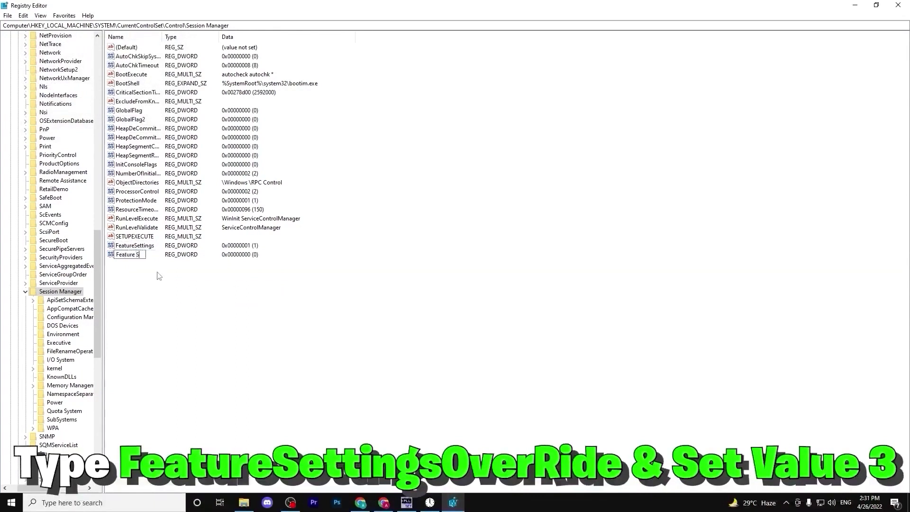
key(BackSpace)
key(BackSpace)
text(Setting)
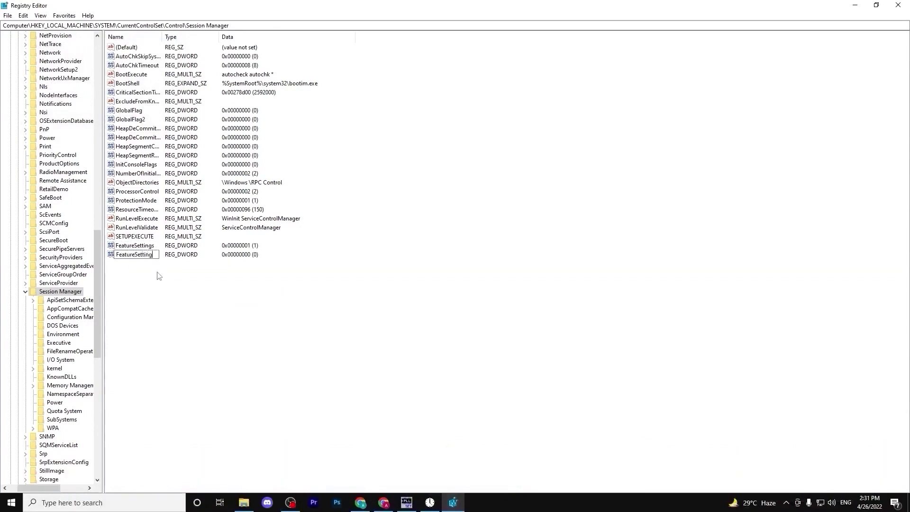
text(OverRide)
key(Return)
double_click(146, 256)
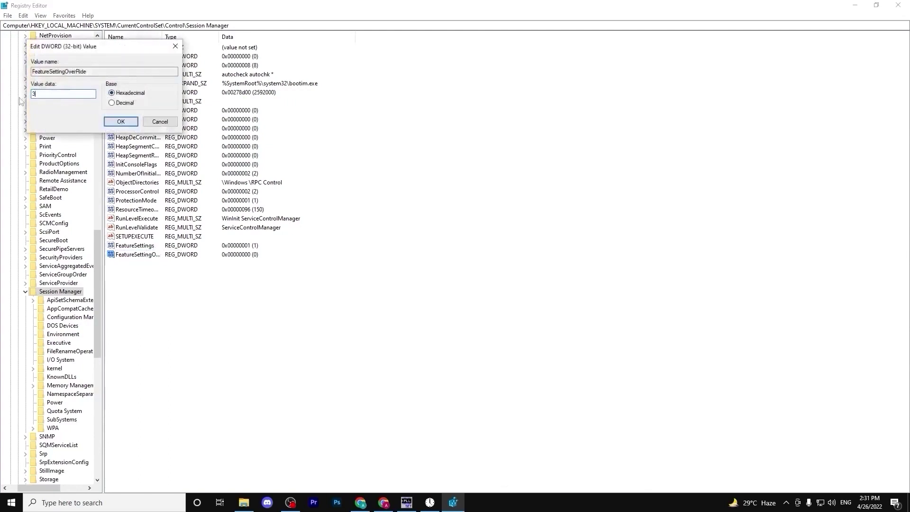
click(121, 121)
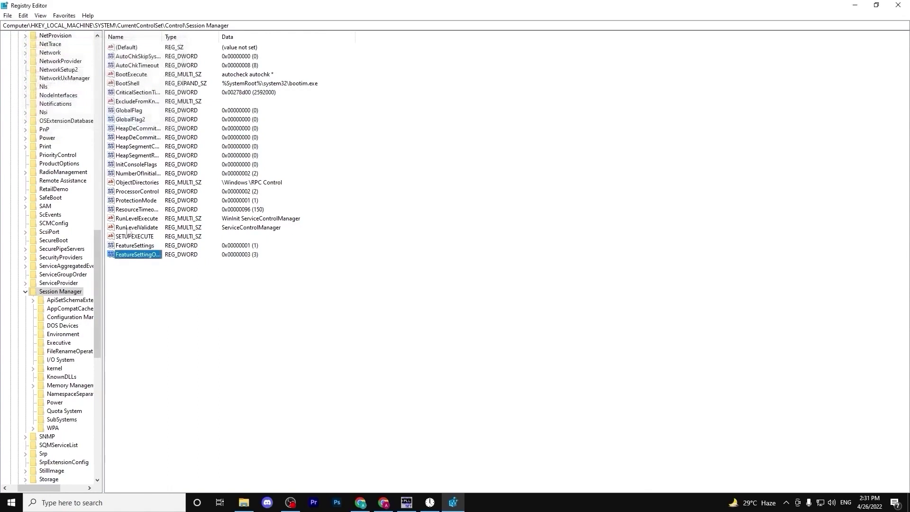
Add a 32-bit DWORD named FeatureSettingsOverRideMask to the Session Manager key and open its value for editing
right_click(132, 262)
mouse_move(156, 268)
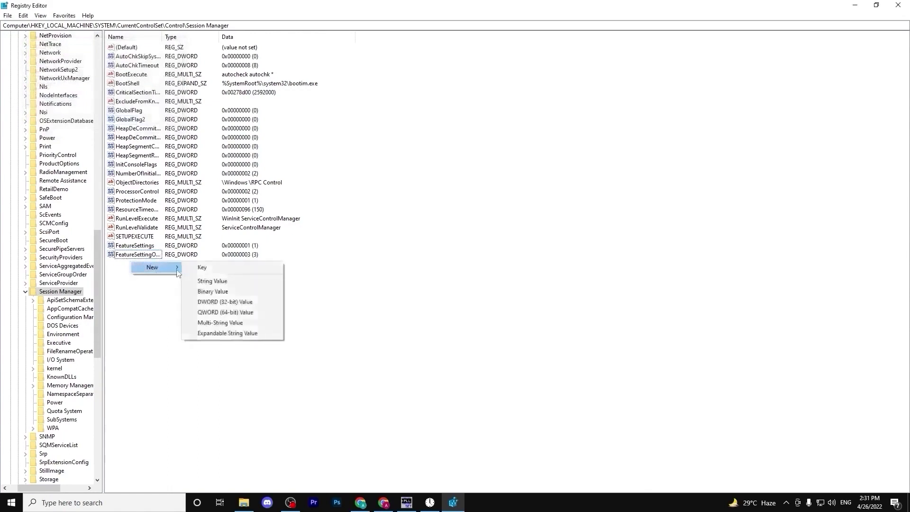
click(223, 303)
key(BackSpace)
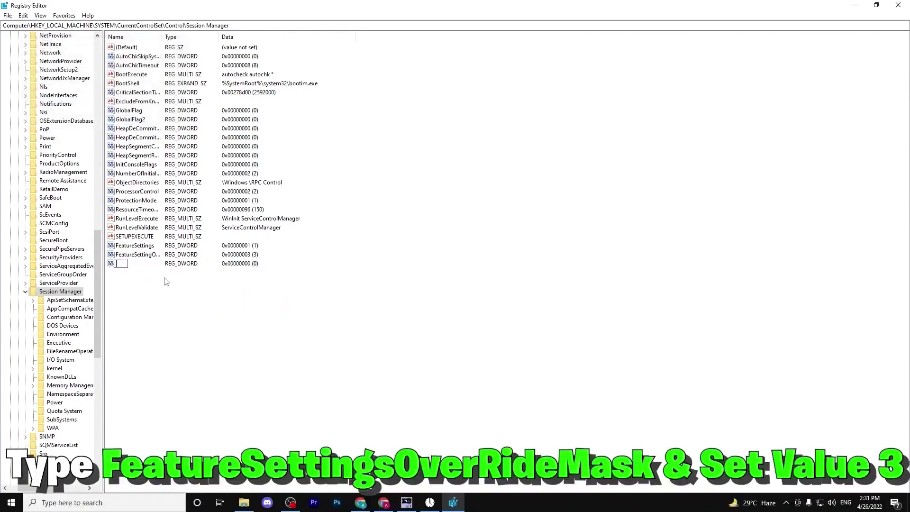
text(FeatureSettingsOverRiud)
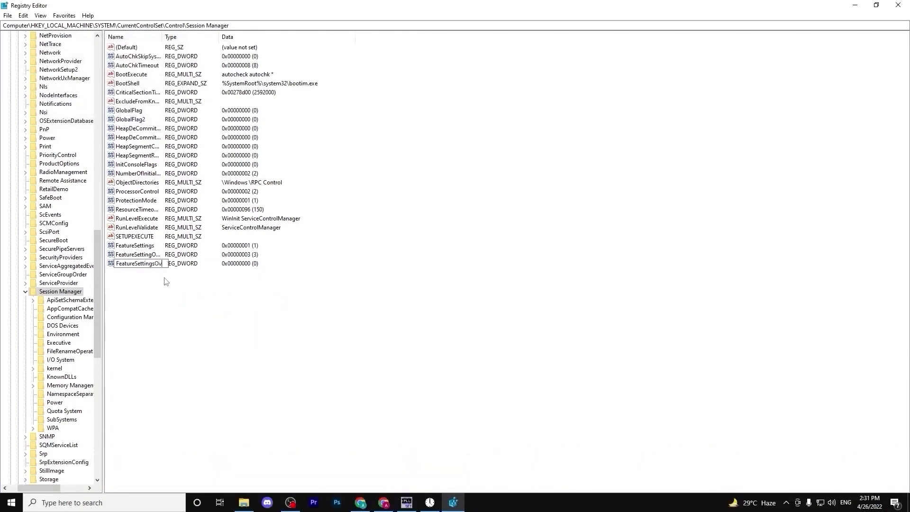
key(BackSpace)
key(BackSpace)
text(deMask)
key(Return)
double_click(137, 263)
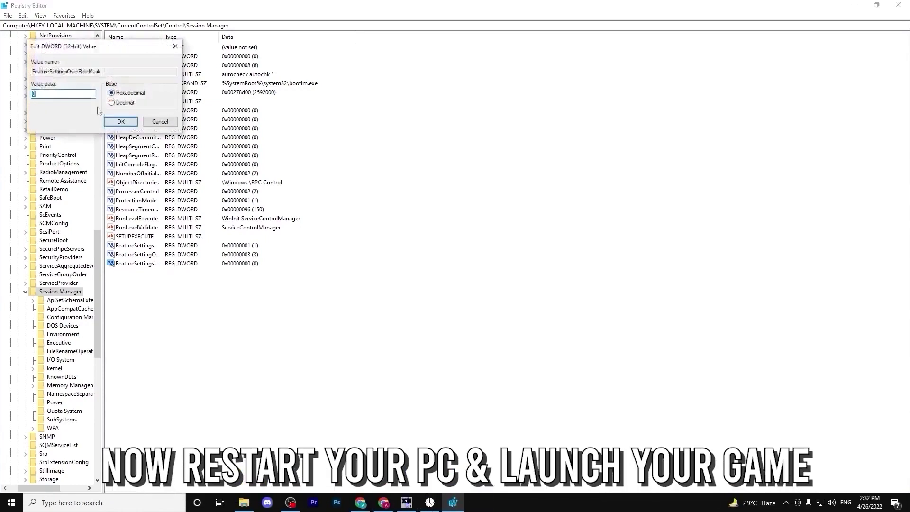